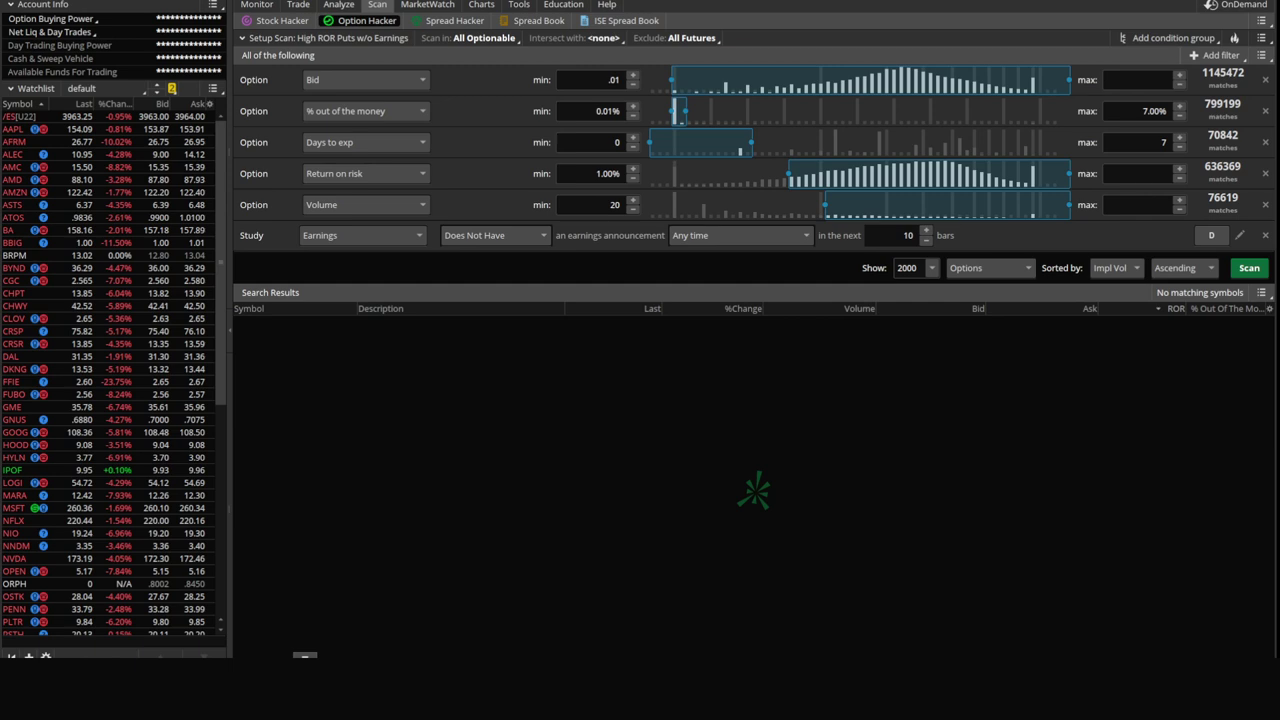
Step: Run the High ROR Puts w/o Earnings option scan on all optionable symbols and enlarge the results area
click(1249, 268)
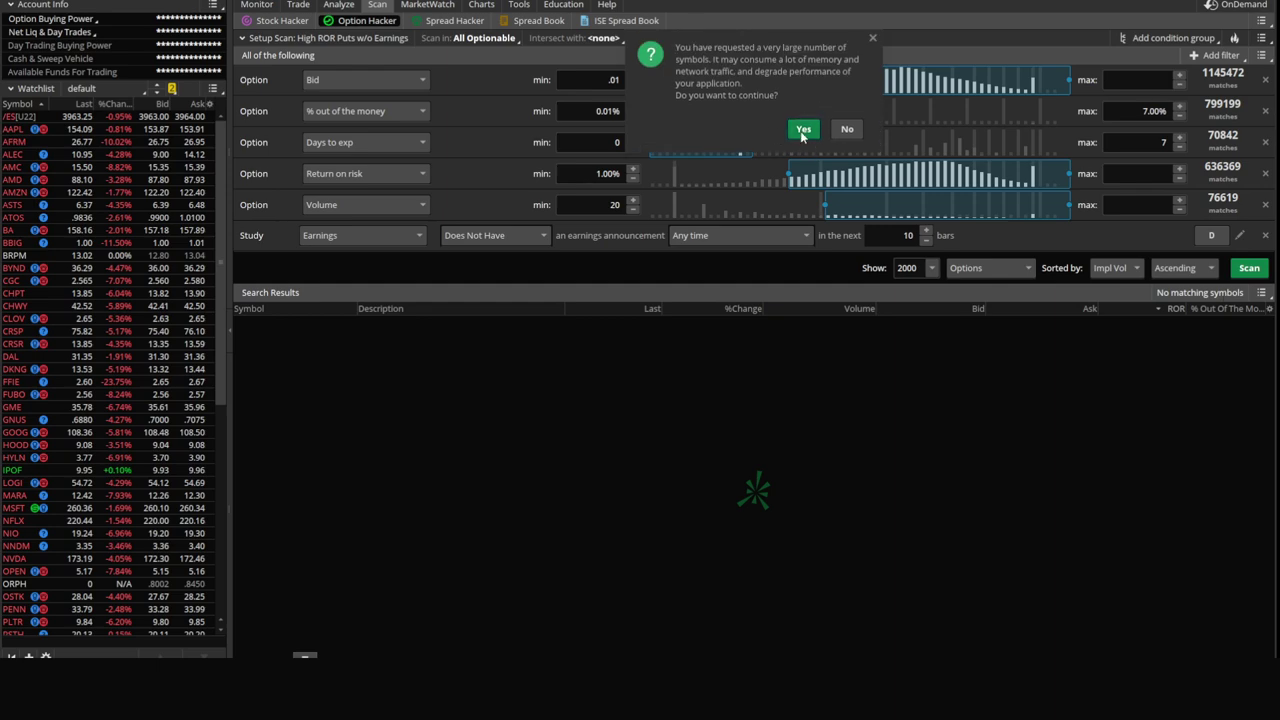
click(802, 130)
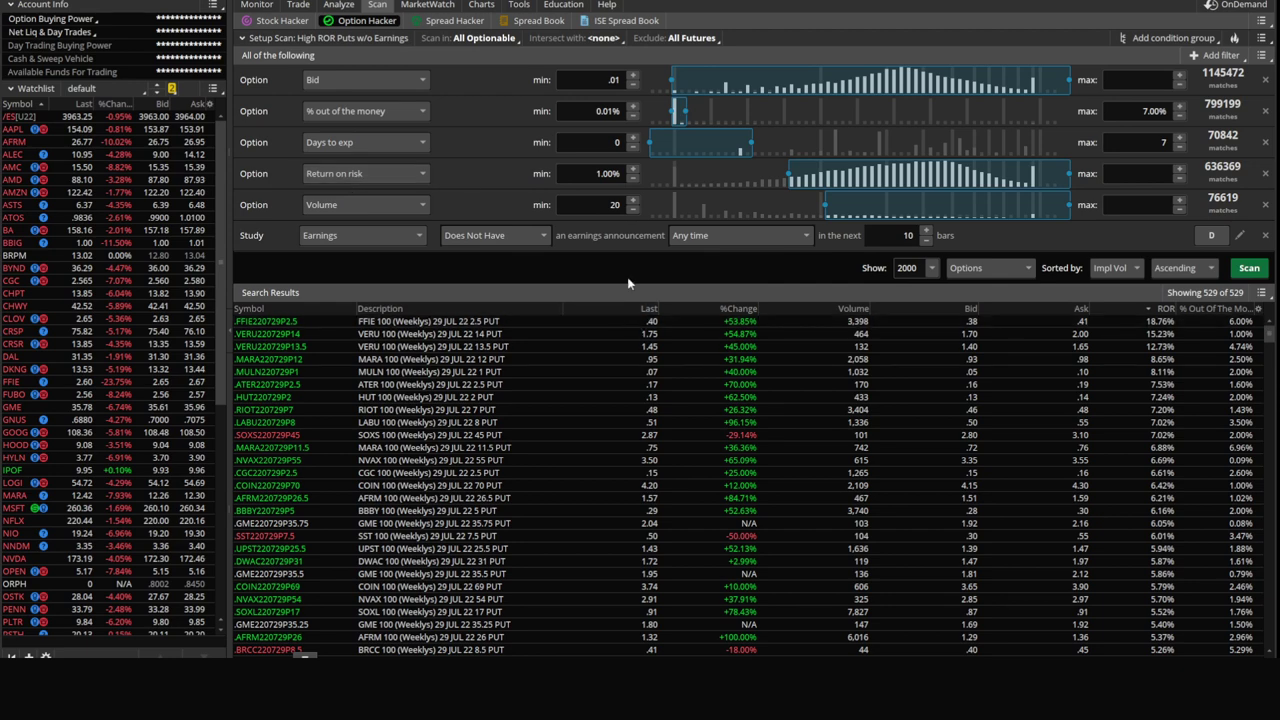
drag(641, 251, 641, 98)
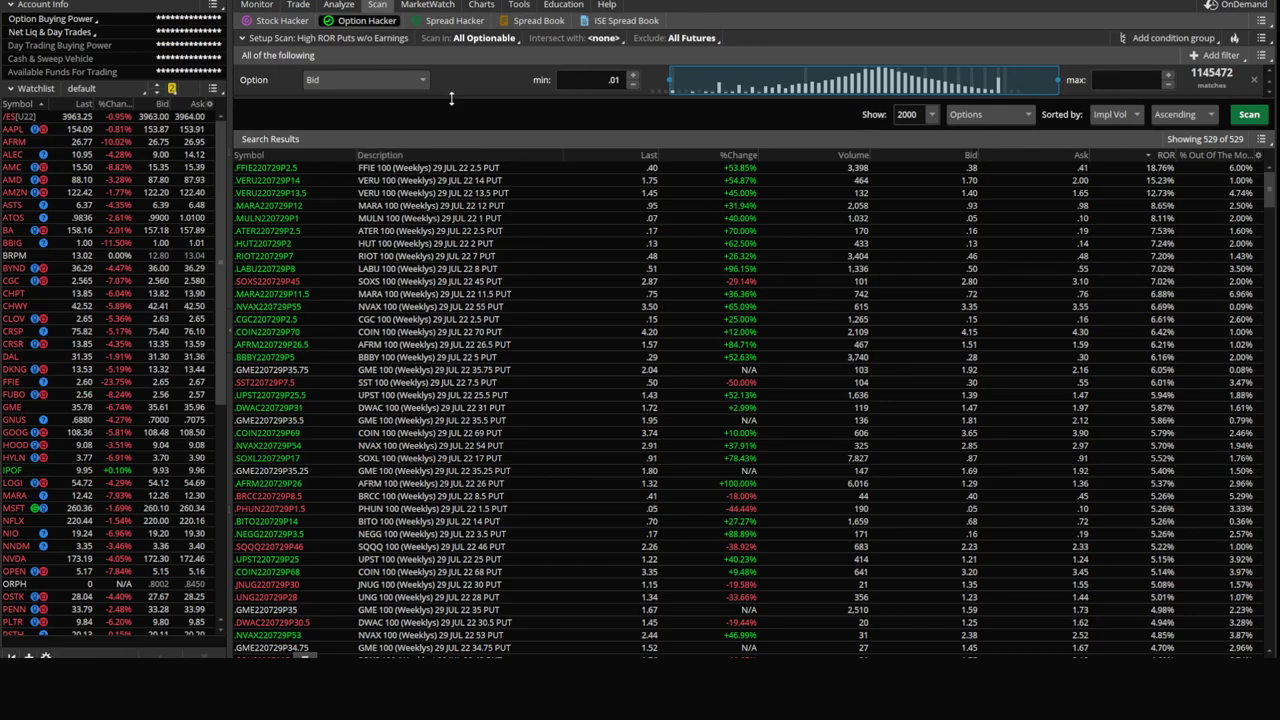
drag(449, 96, 453, 213)
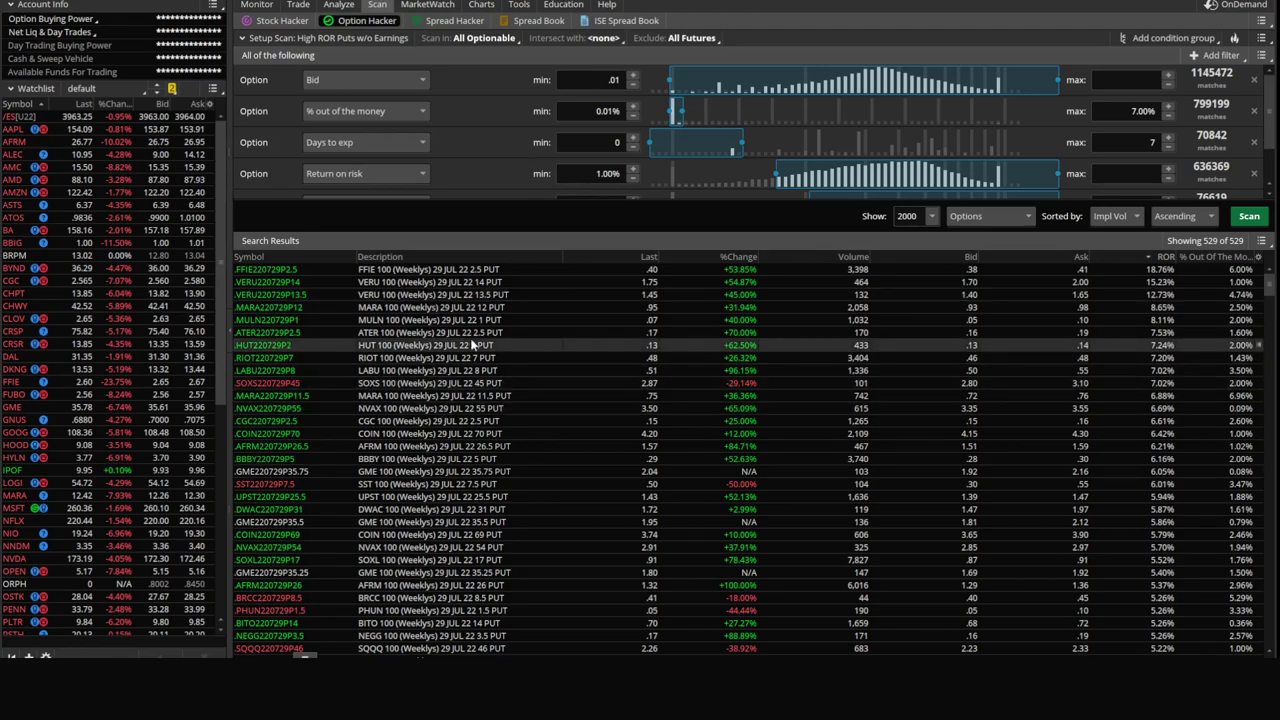
Step: Intersect the High ROR Puts w/o Earnings option scan with the personal HT Oversold Stocks scan and rerun it
click(287, 22)
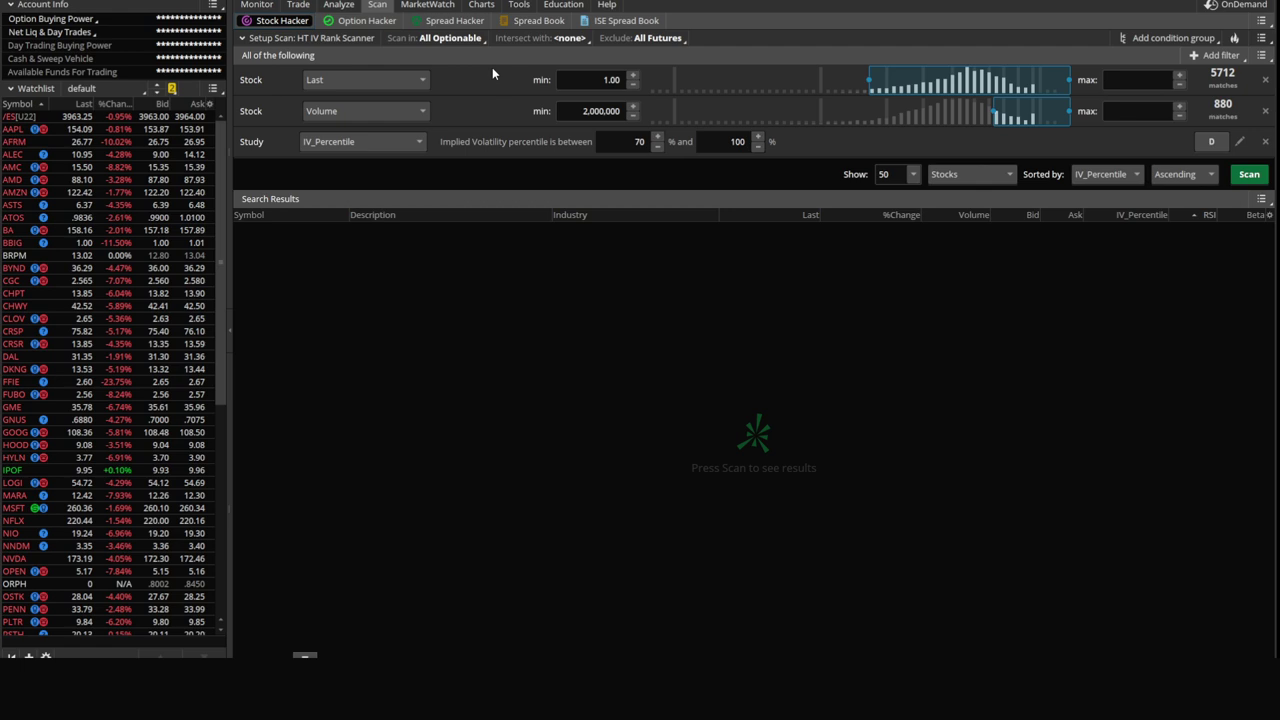
click(372, 22)
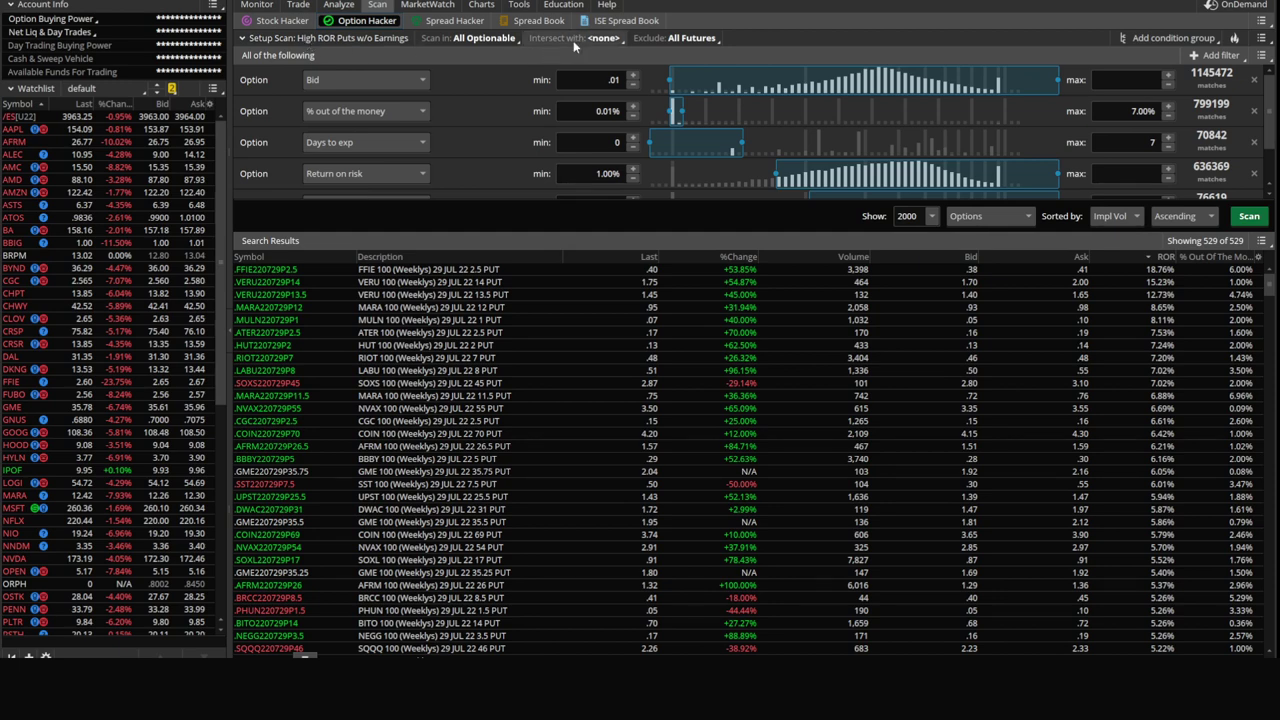
click(604, 38)
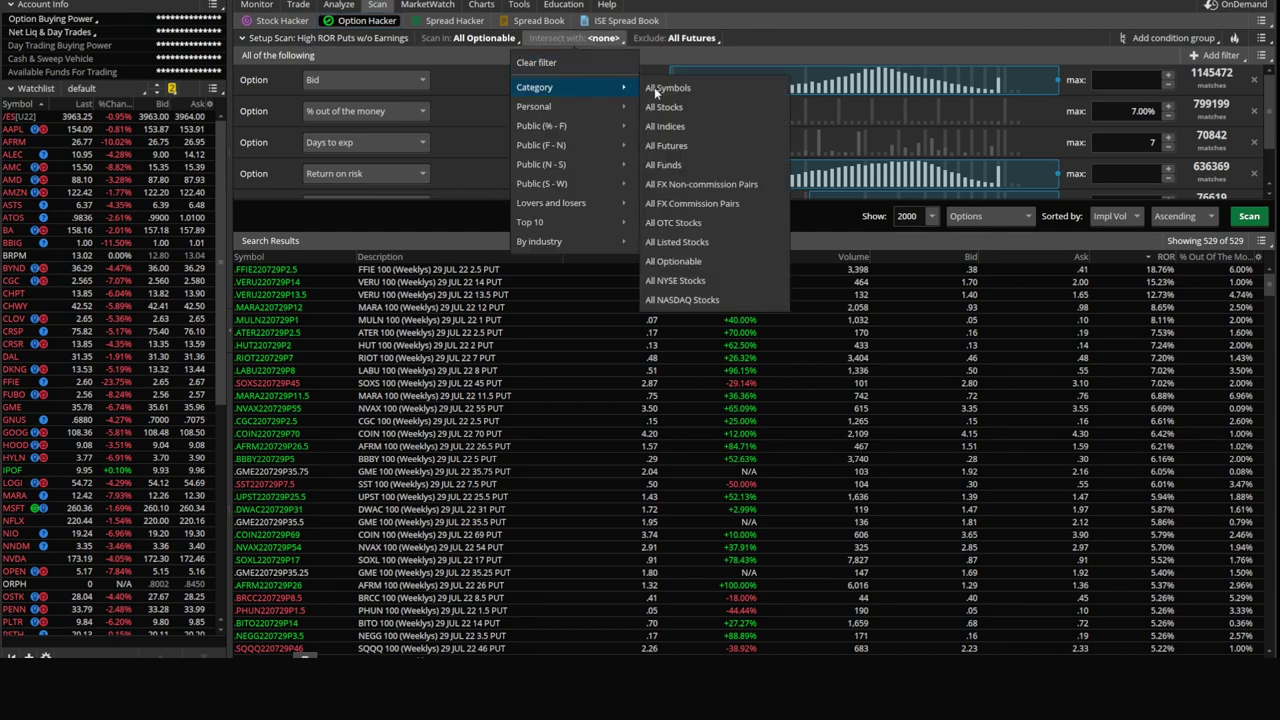
mouse_move(573, 105)
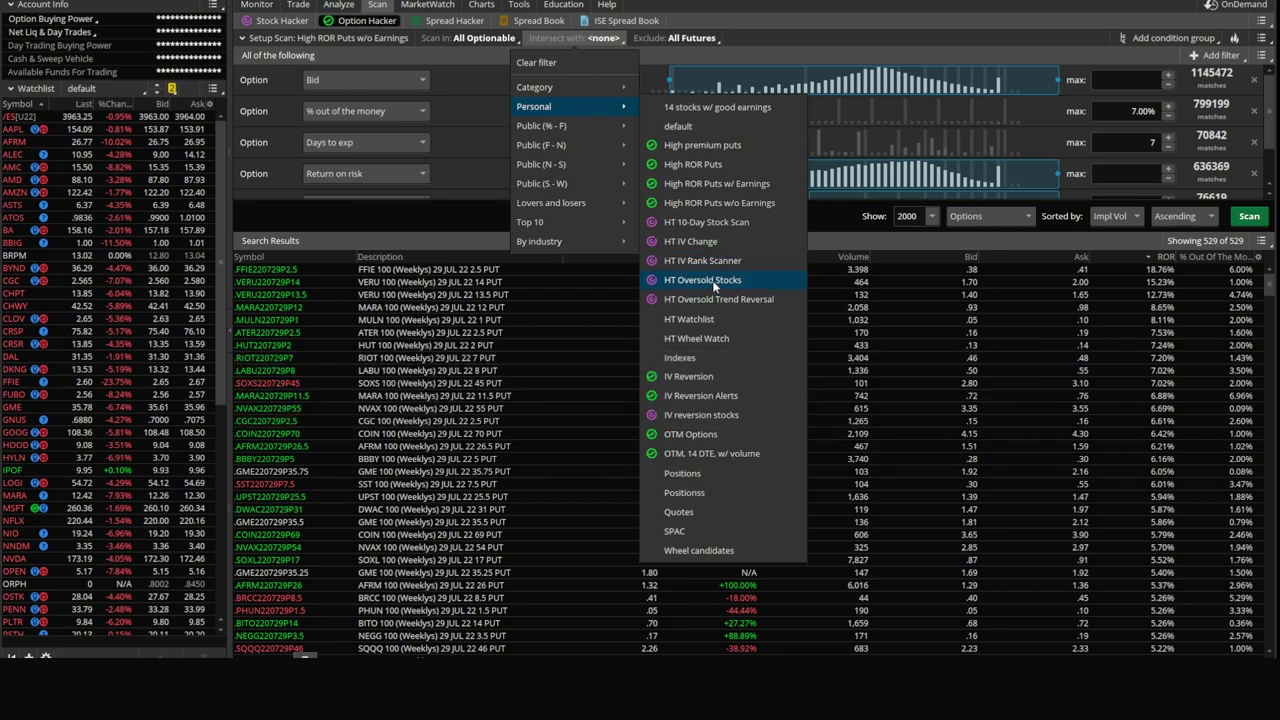
click(702, 280)
click(1250, 217)
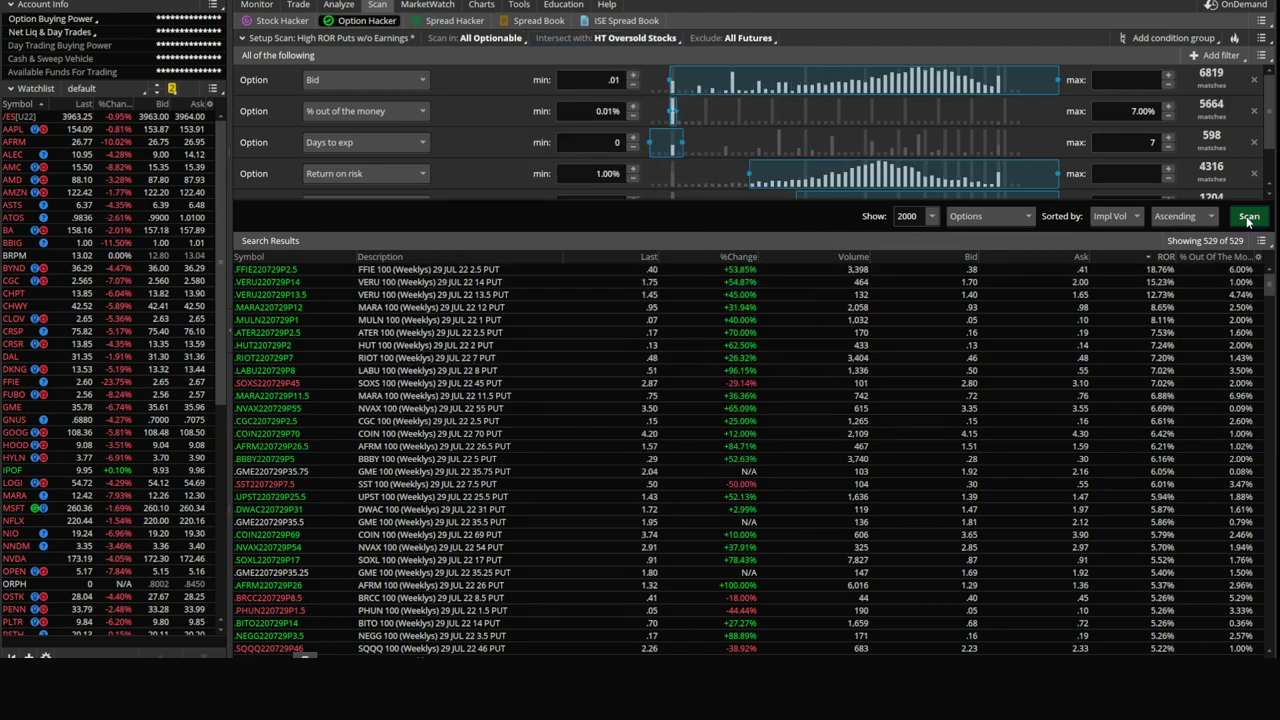
click(804, 130)
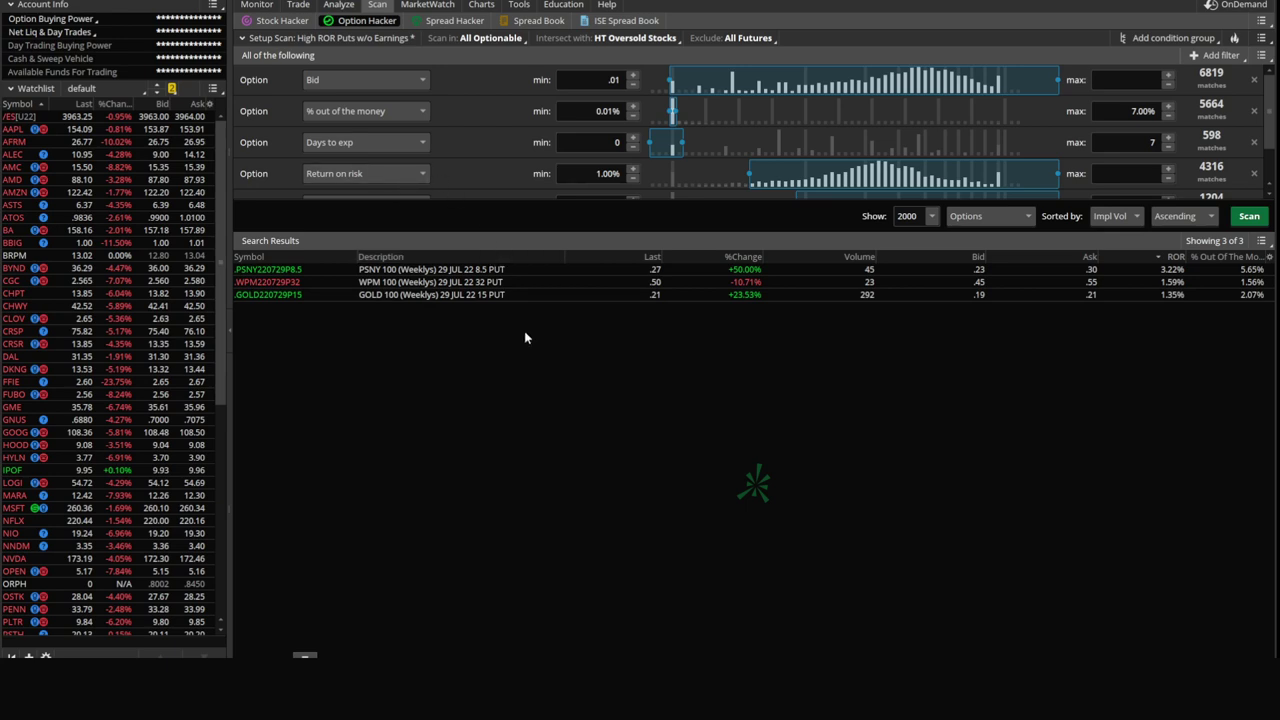
Step: Chart PSNY on the 20-day, one-hour time frame with its live news shown below
click(478, 5)
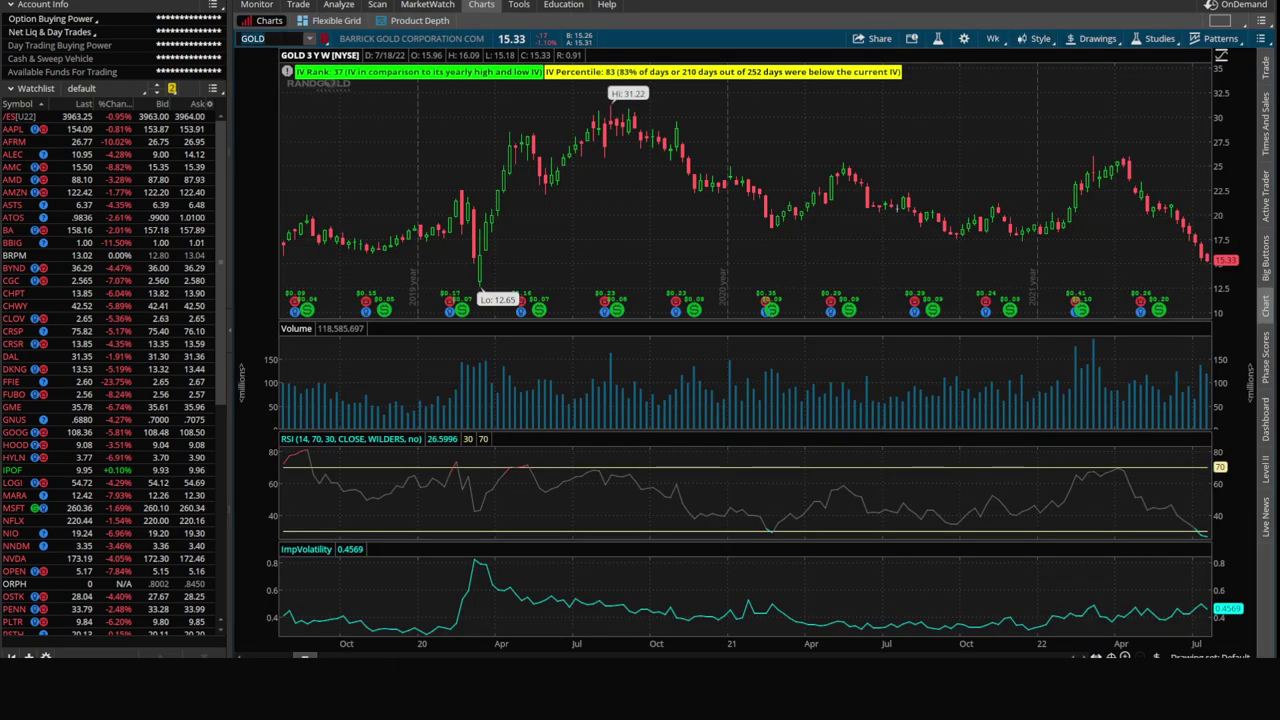
text(PSNY)
key(Return)
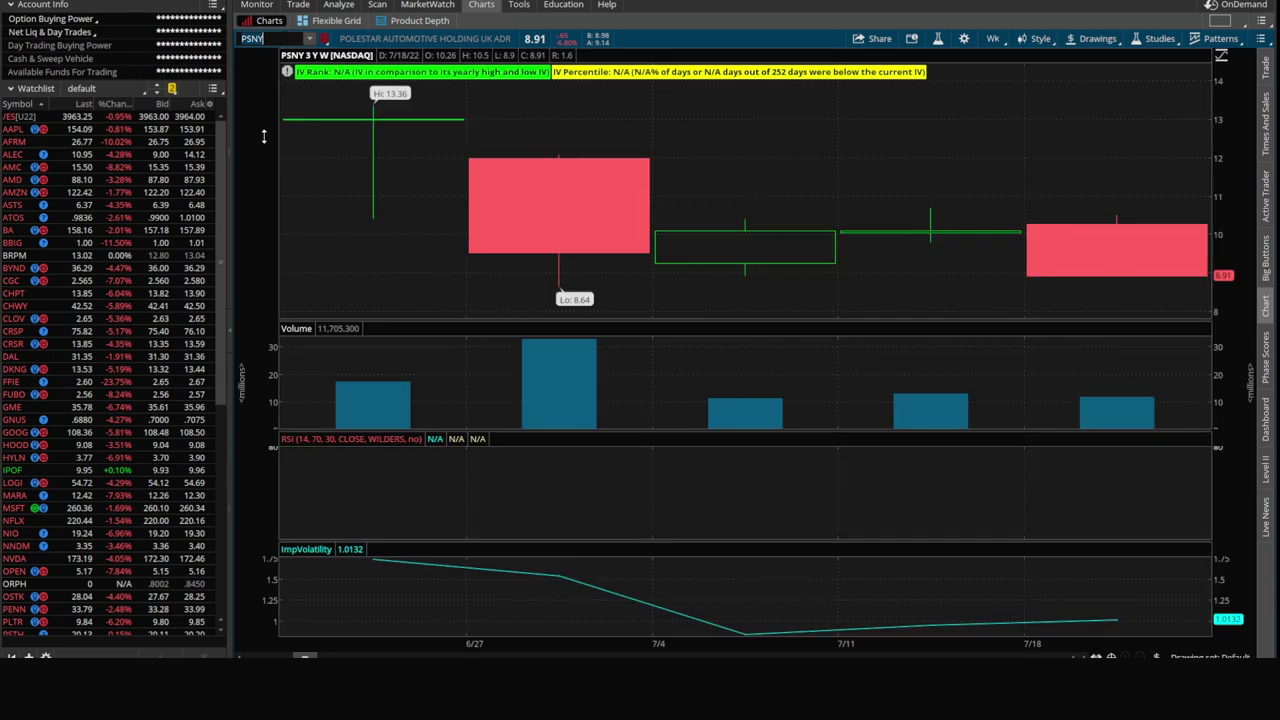
click(993, 39)
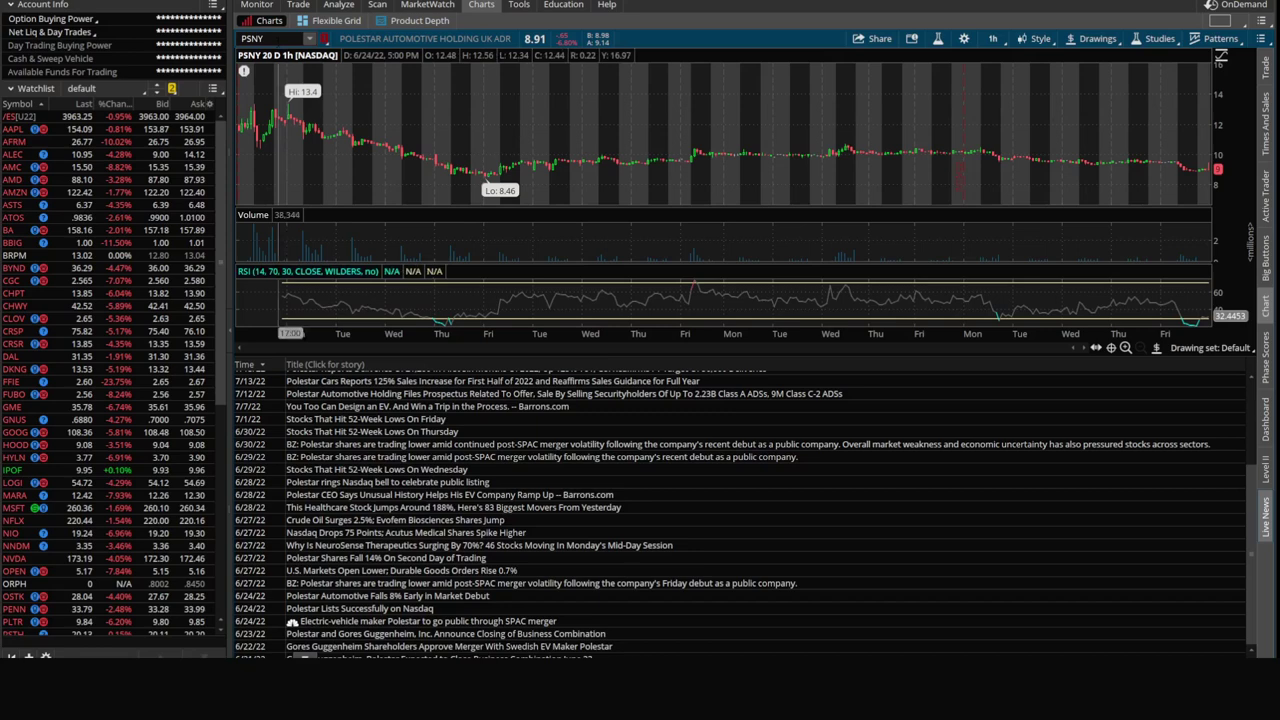
Step: Chart IRNT on the 1-year daily time frame and hide the live news below it
text(IRNT)
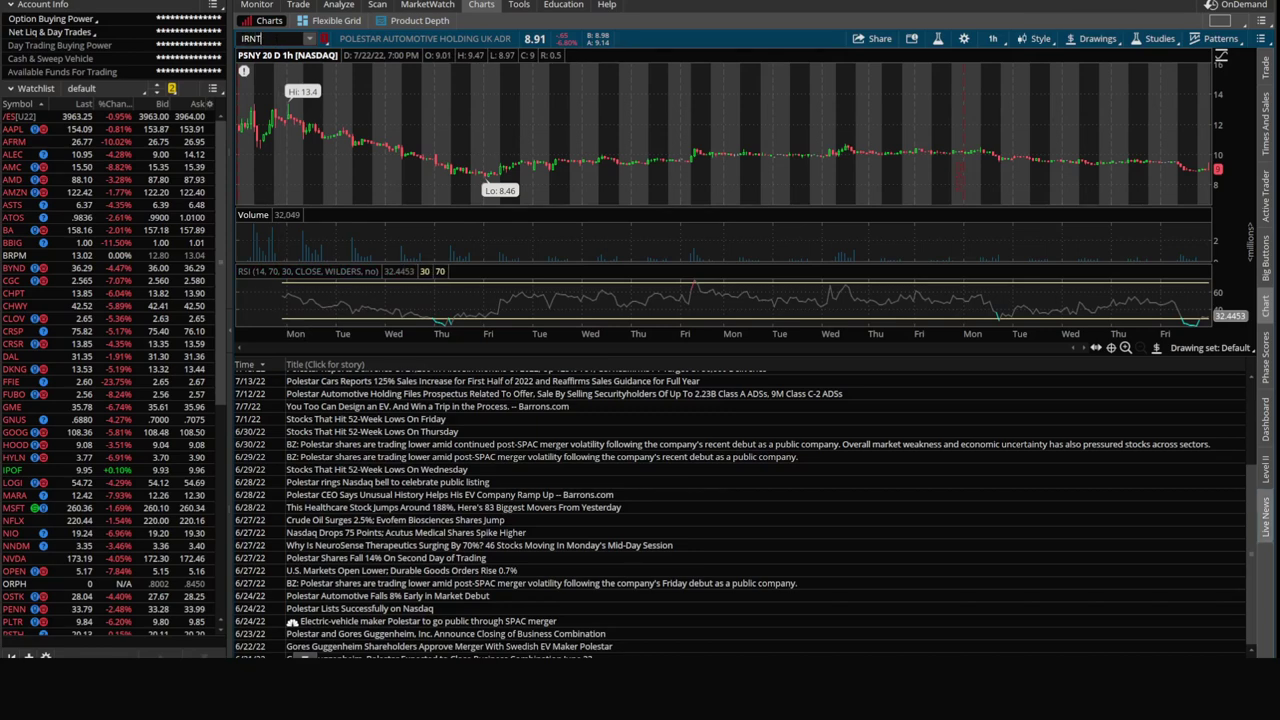
key(Return)
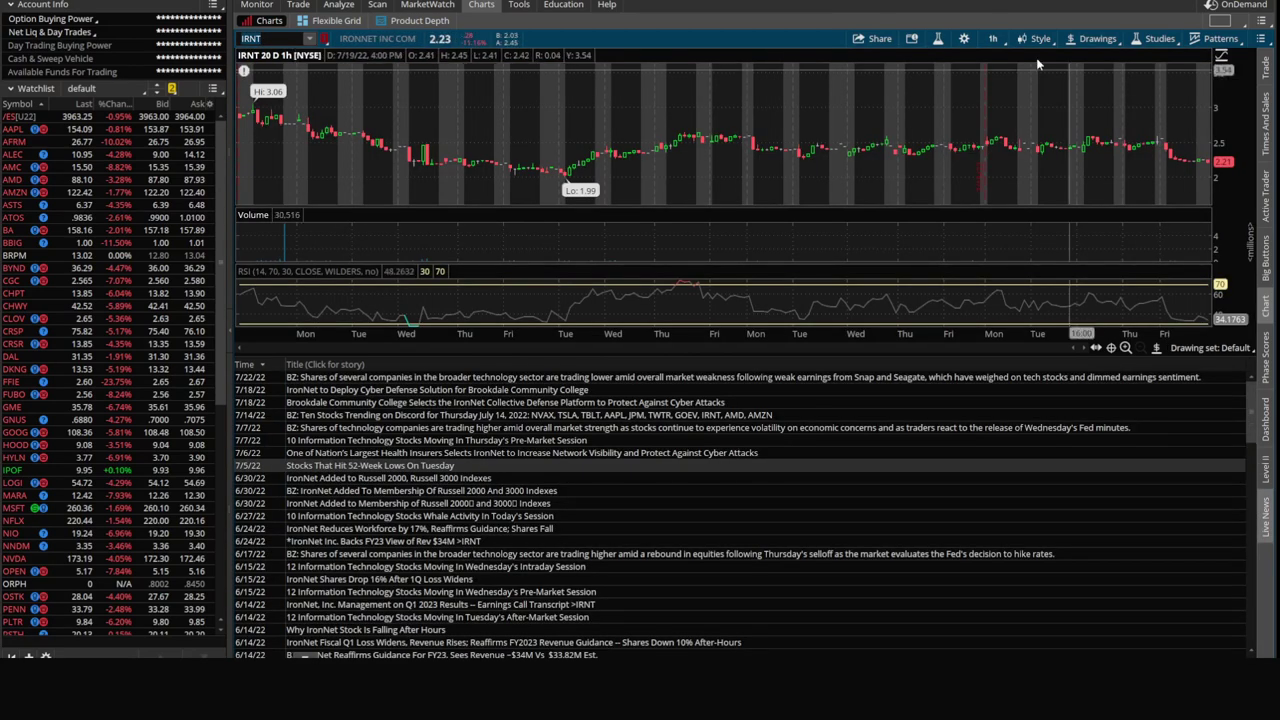
click(992, 38)
click(945, 202)
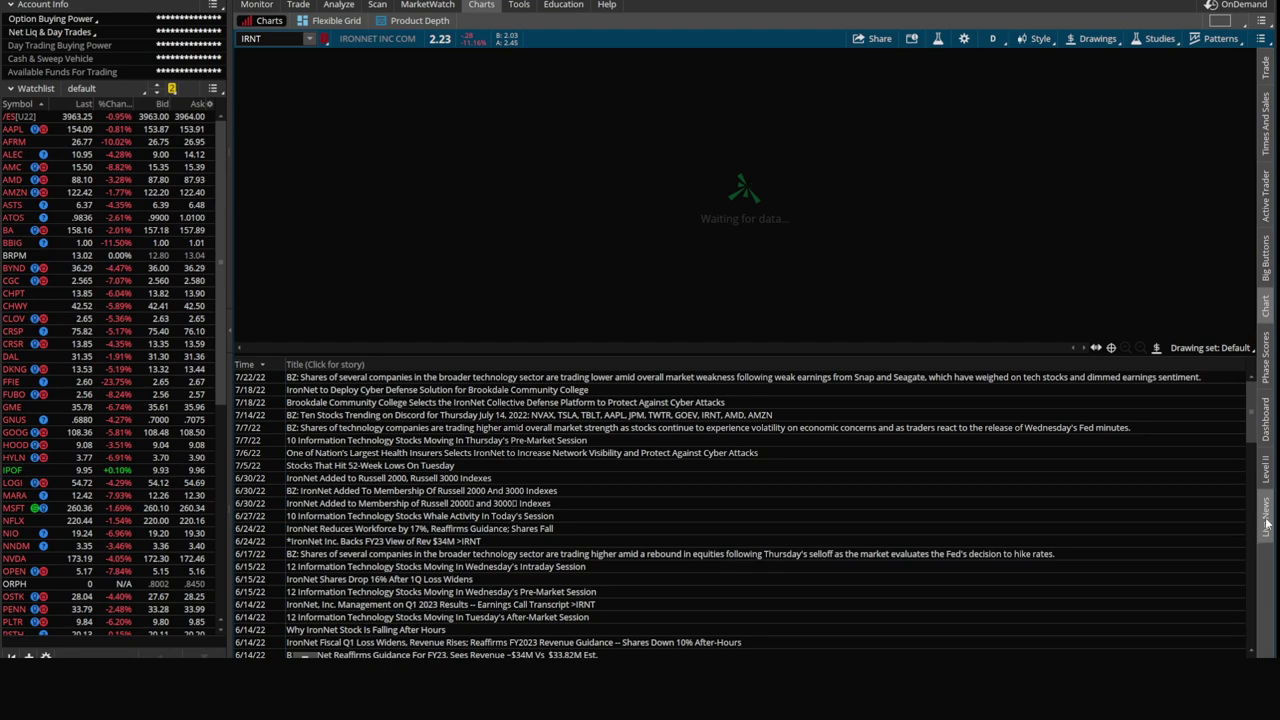
click(1267, 523)
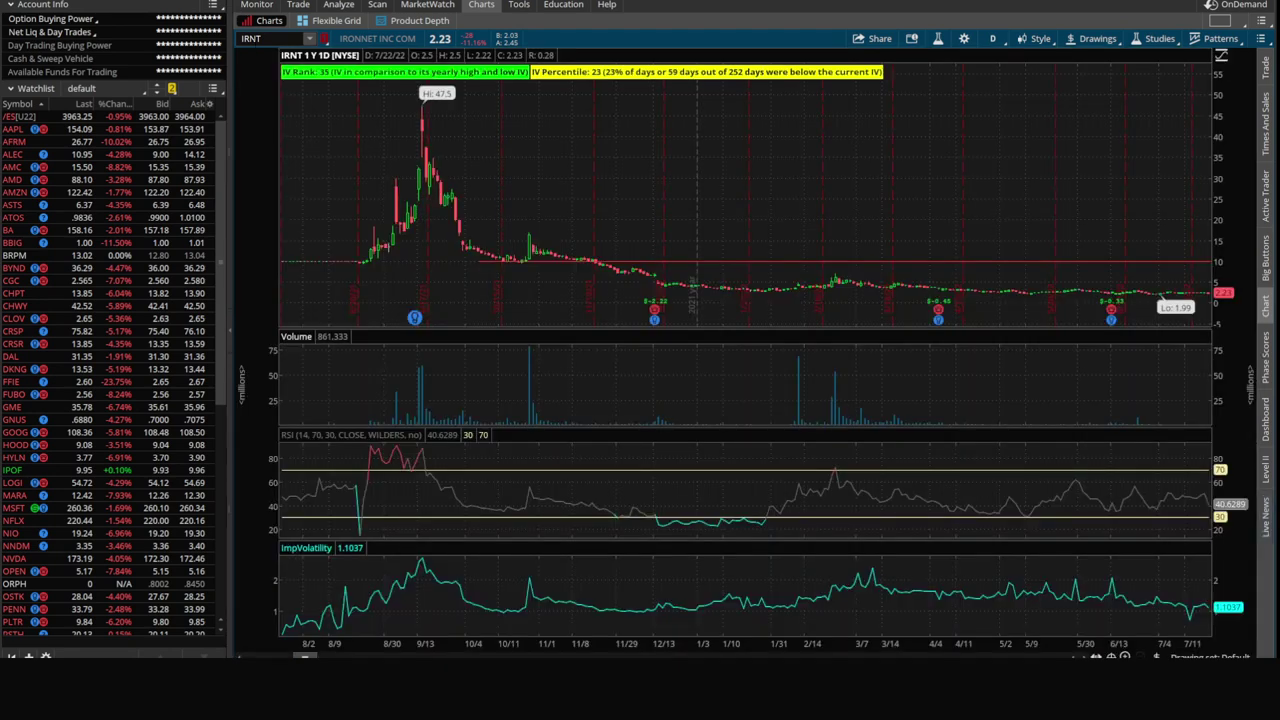
Step: Chart RMO on the 1-year daily time frame to examine its price history
click(262, 38)
text(RM)
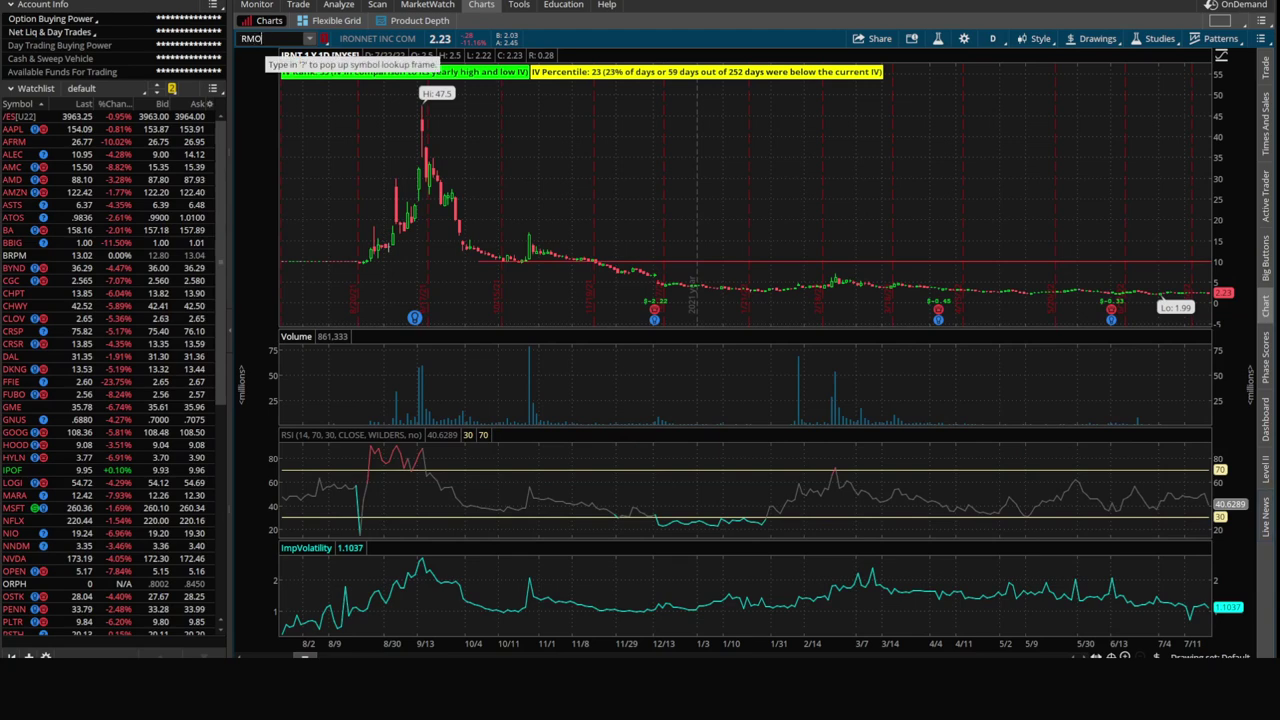
text(O)
key(Return)
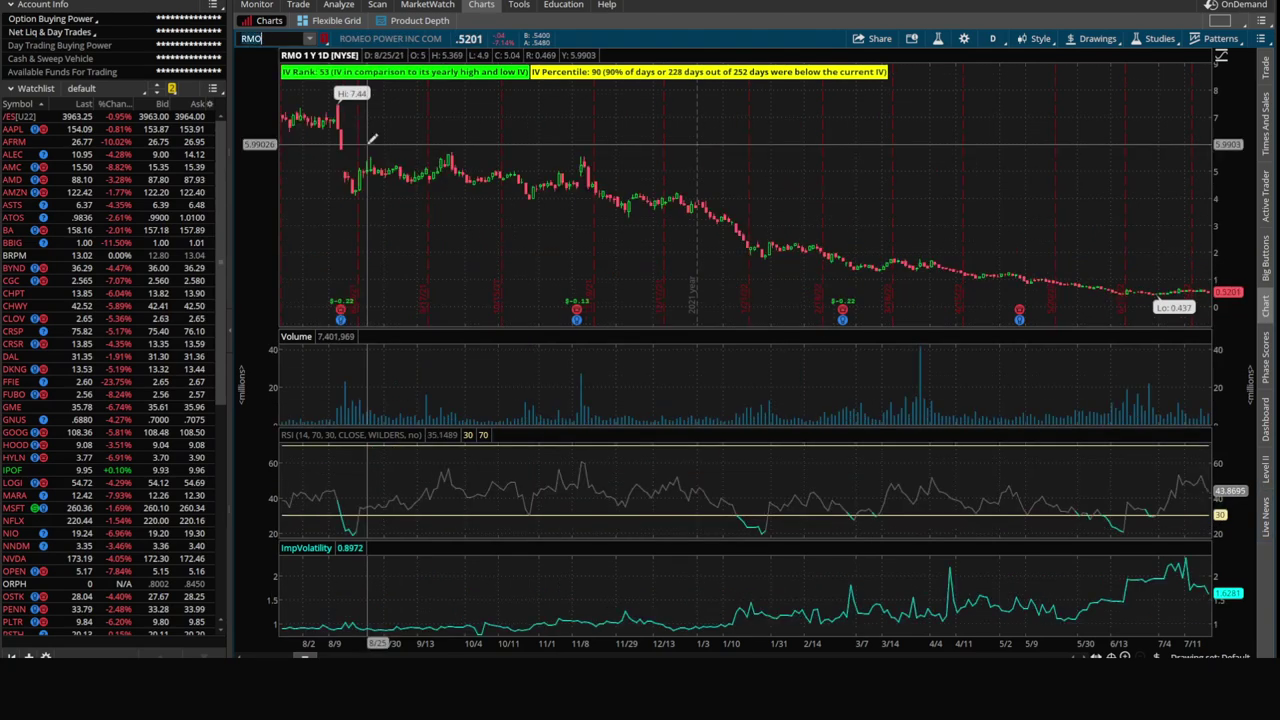
Step: Check the symbols in the oversold put scan results and chart WPM
click(376, 4)
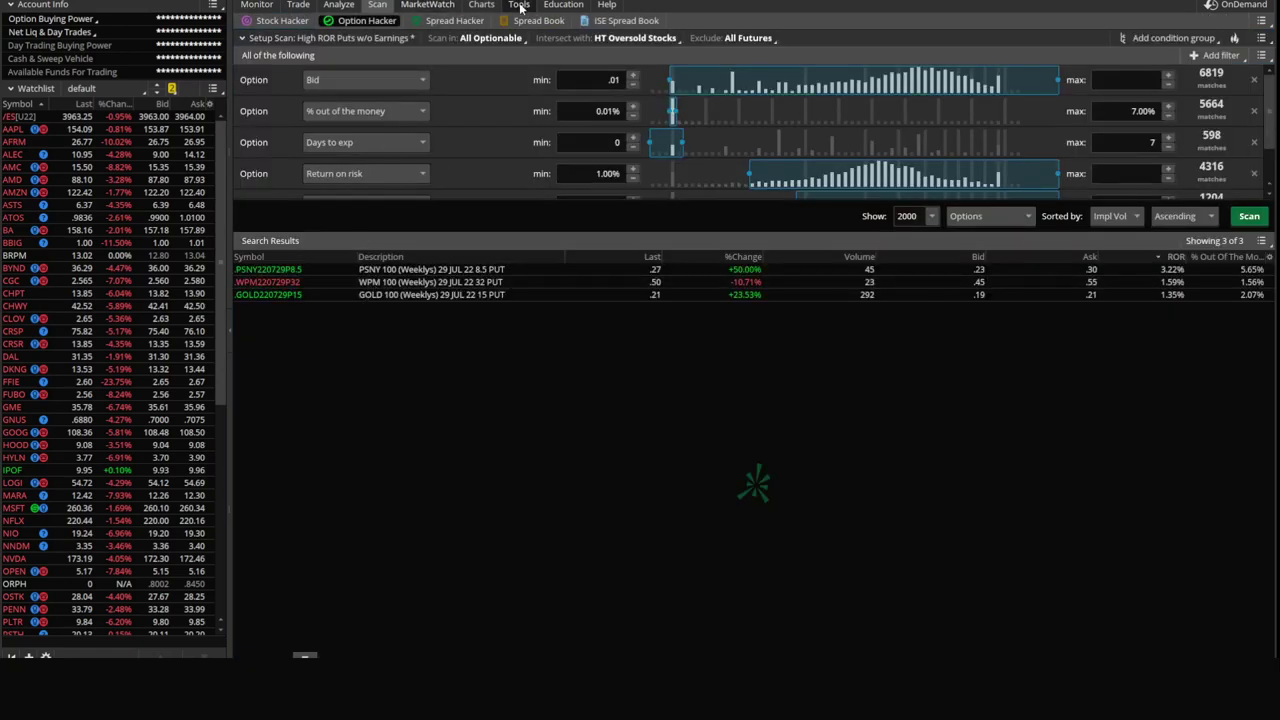
click(481, 5)
text(WPM)
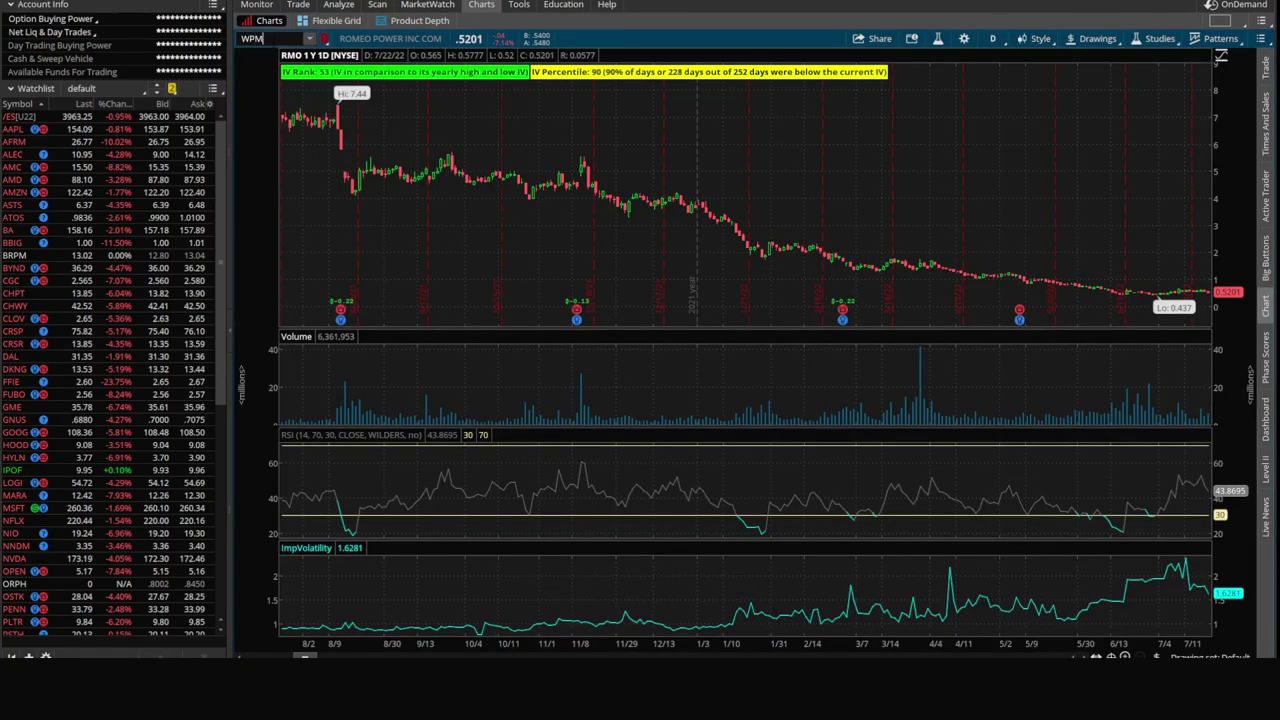
key(Return)
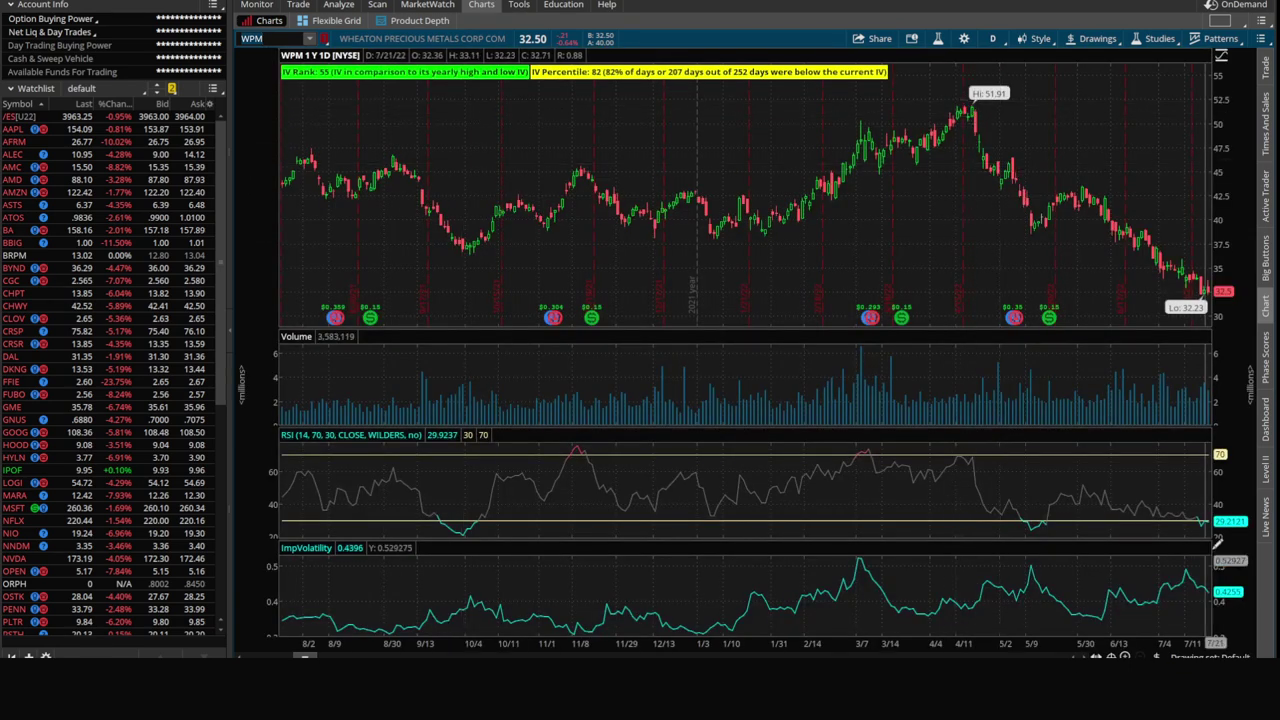
Step: Compare the WPM daily chart with the scan results and set its chart to the 3-year weekly time frame
click(377, 5)
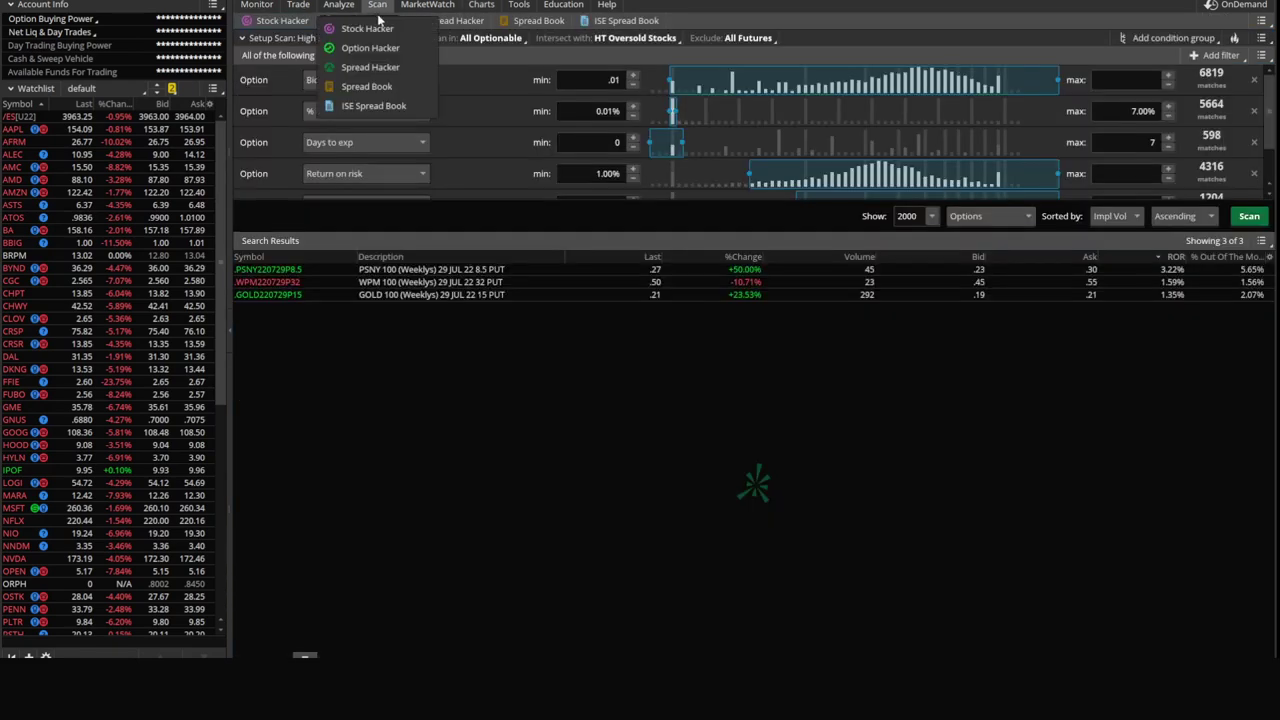
click(481, 5)
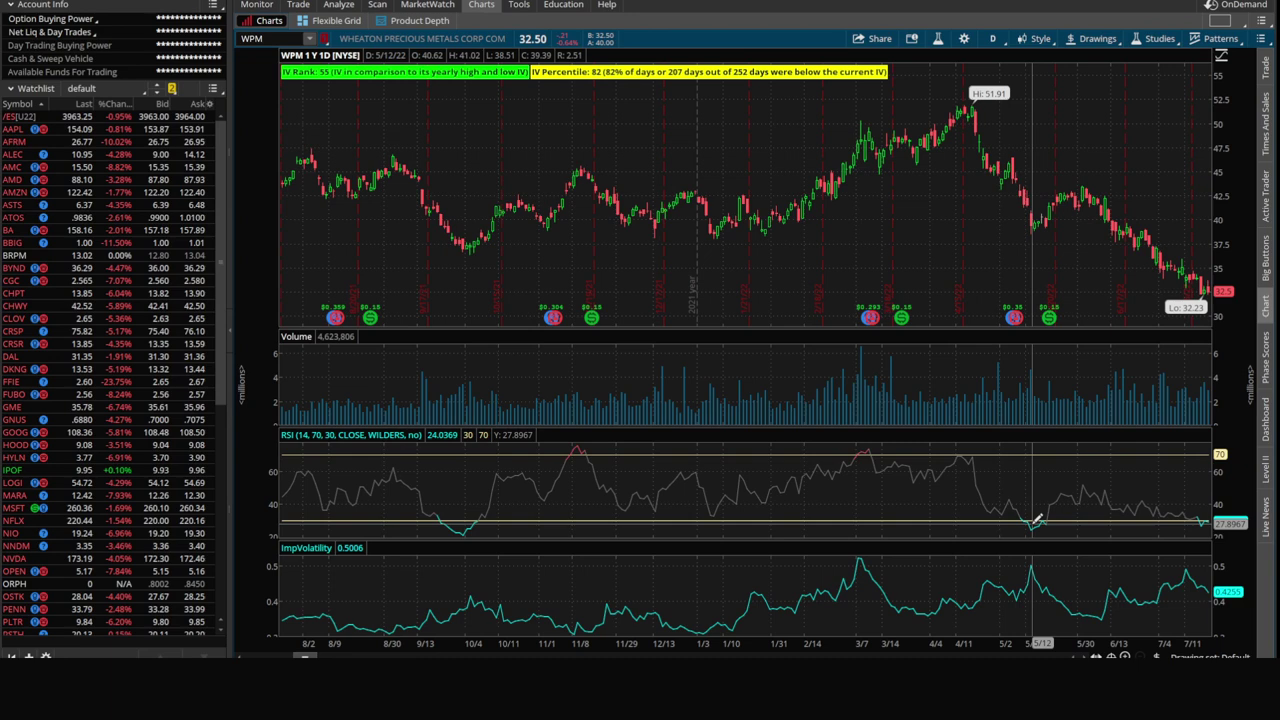
click(377, 4)
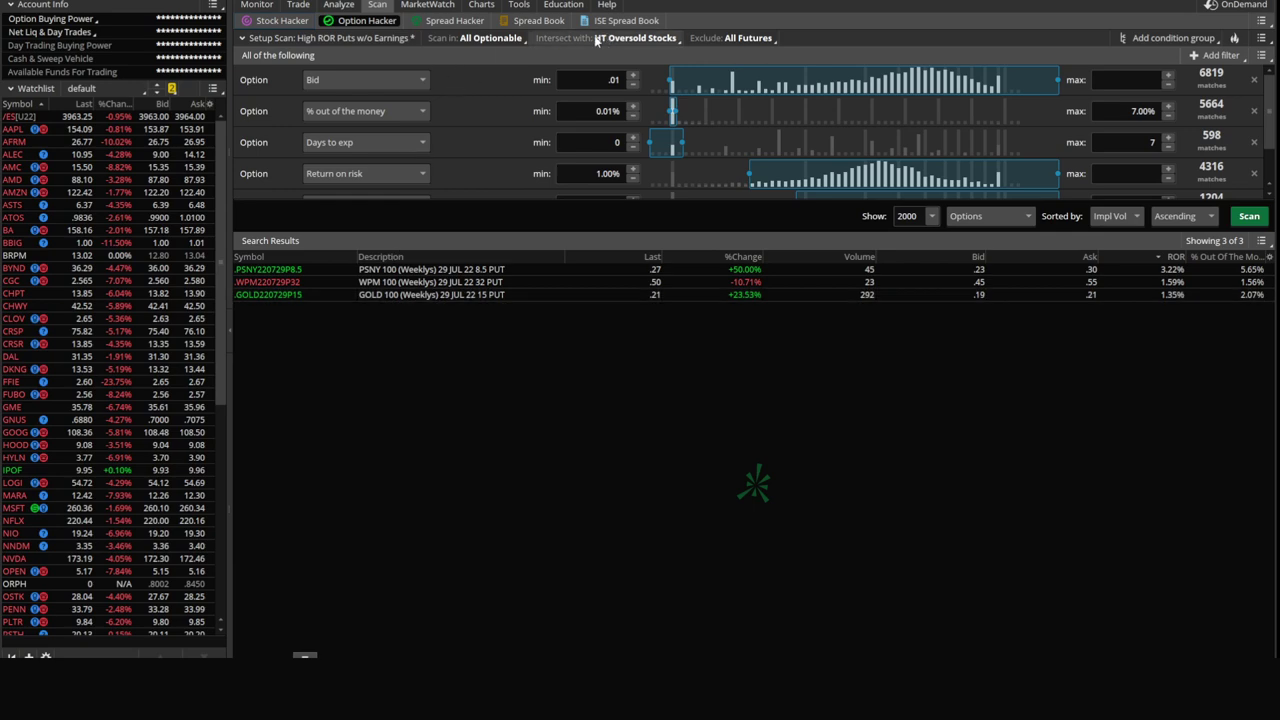
click(481, 4)
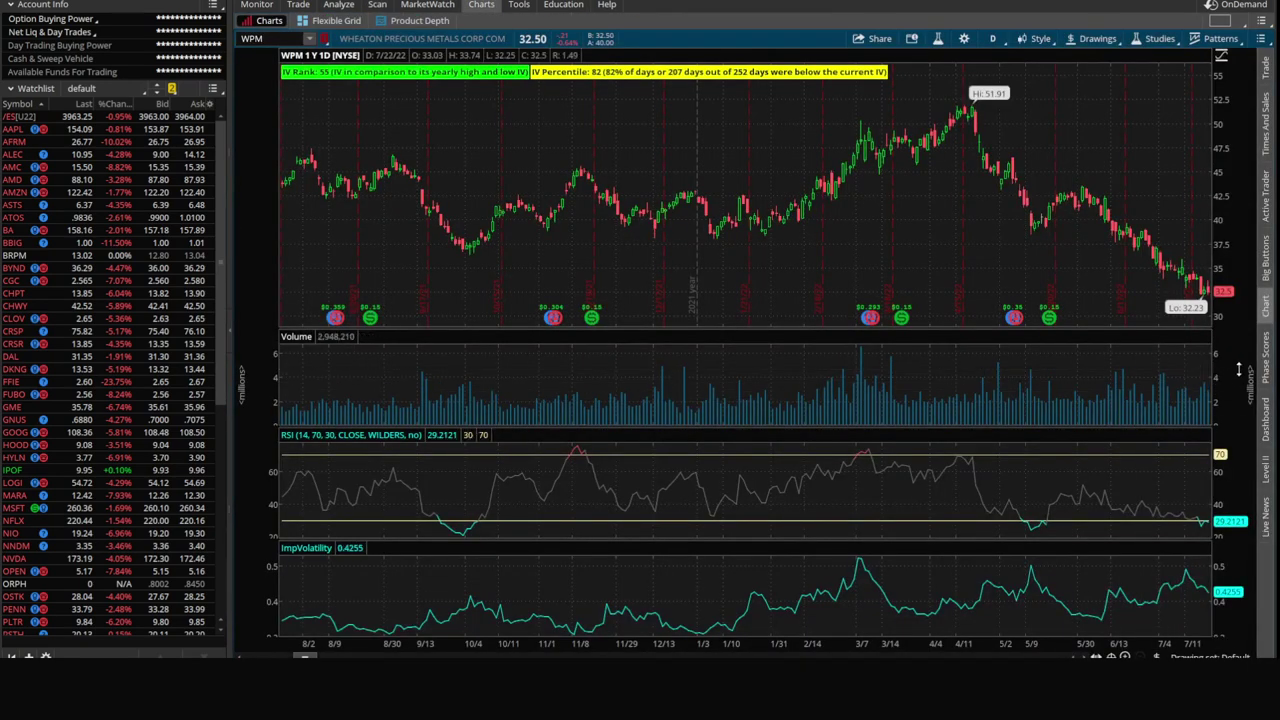
click(992, 38)
click(940, 224)
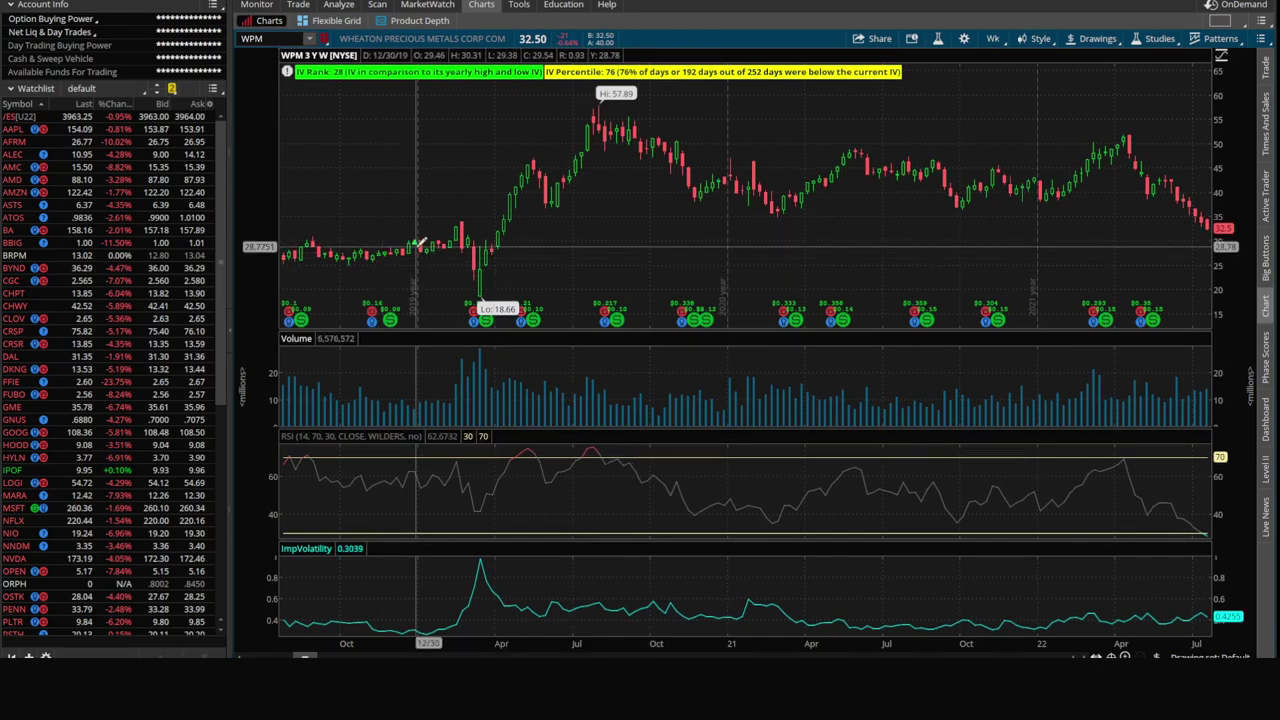
Step: Review the WPM and GOLD puts in the scan results and chart GOLD on the 3-year weekly time frame
click(377, 5)
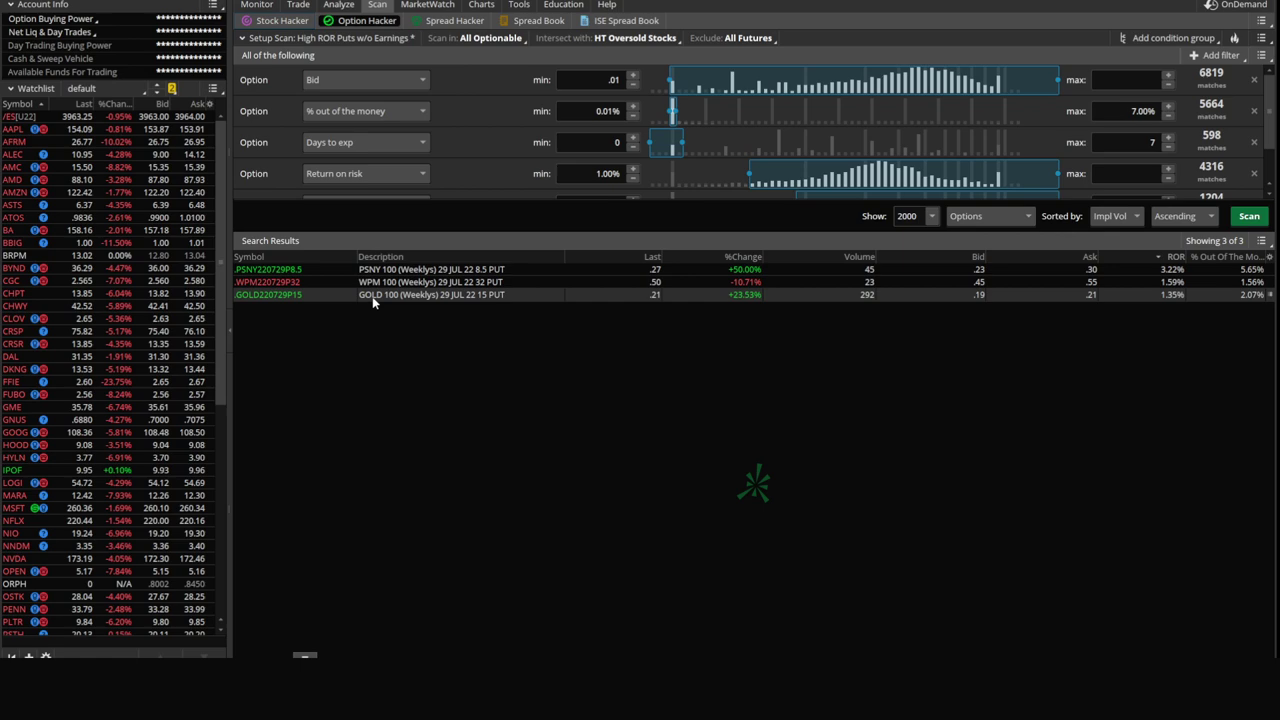
click(371, 283)
click(481, 5)
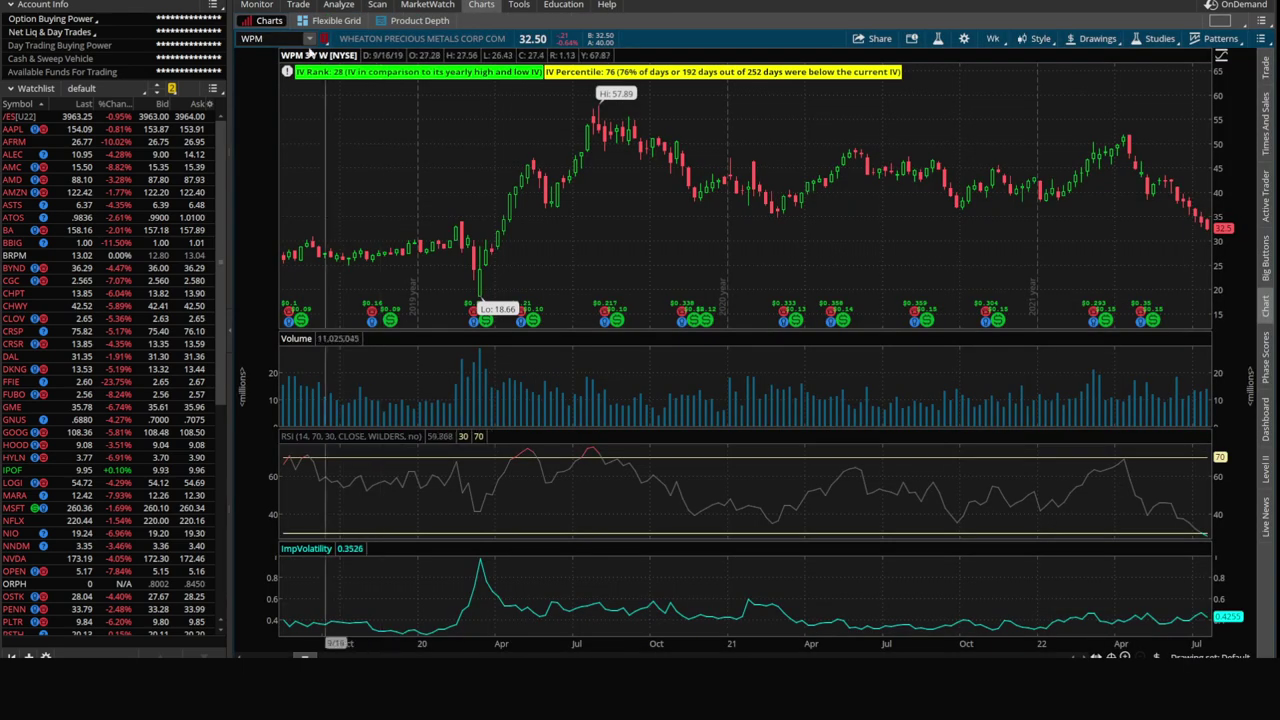
click(302, 37)
text(GO)
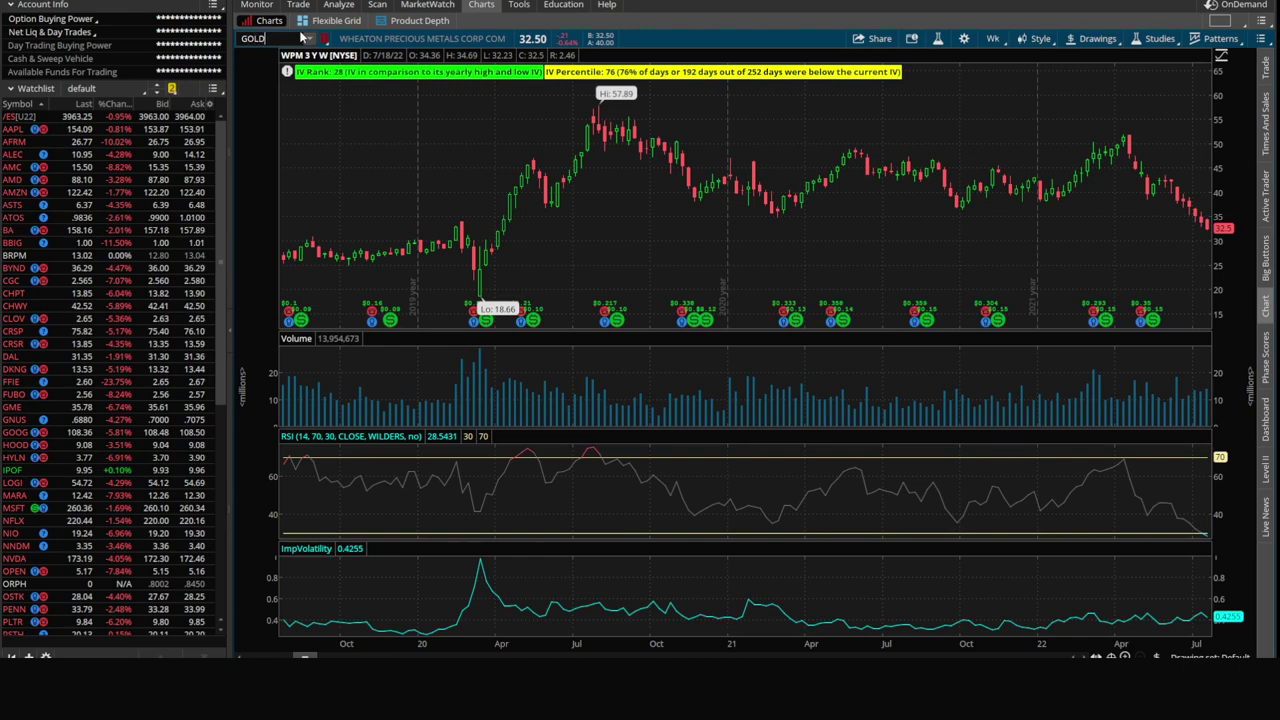
text(LD)
key(Return)
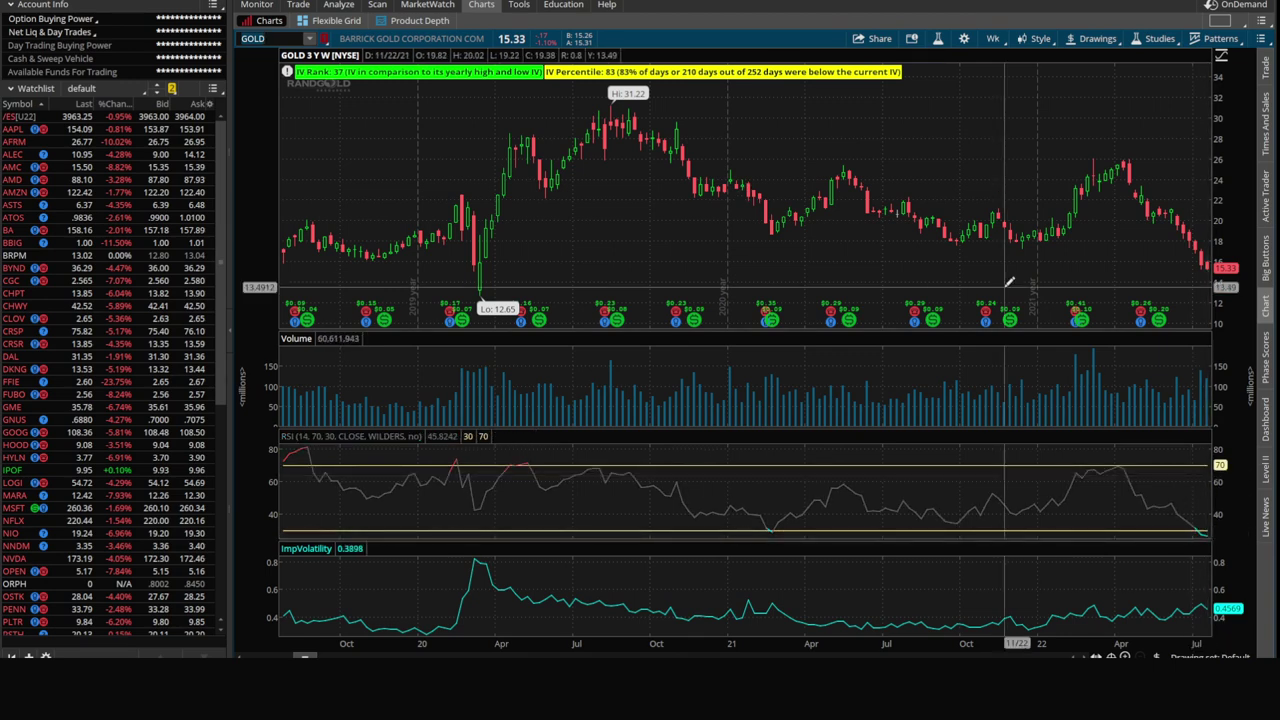
Step: Examine the 29 JUL 22 puts in GOLD's option chain and set its chart to the 1-year daily time frame
click(297, 8)
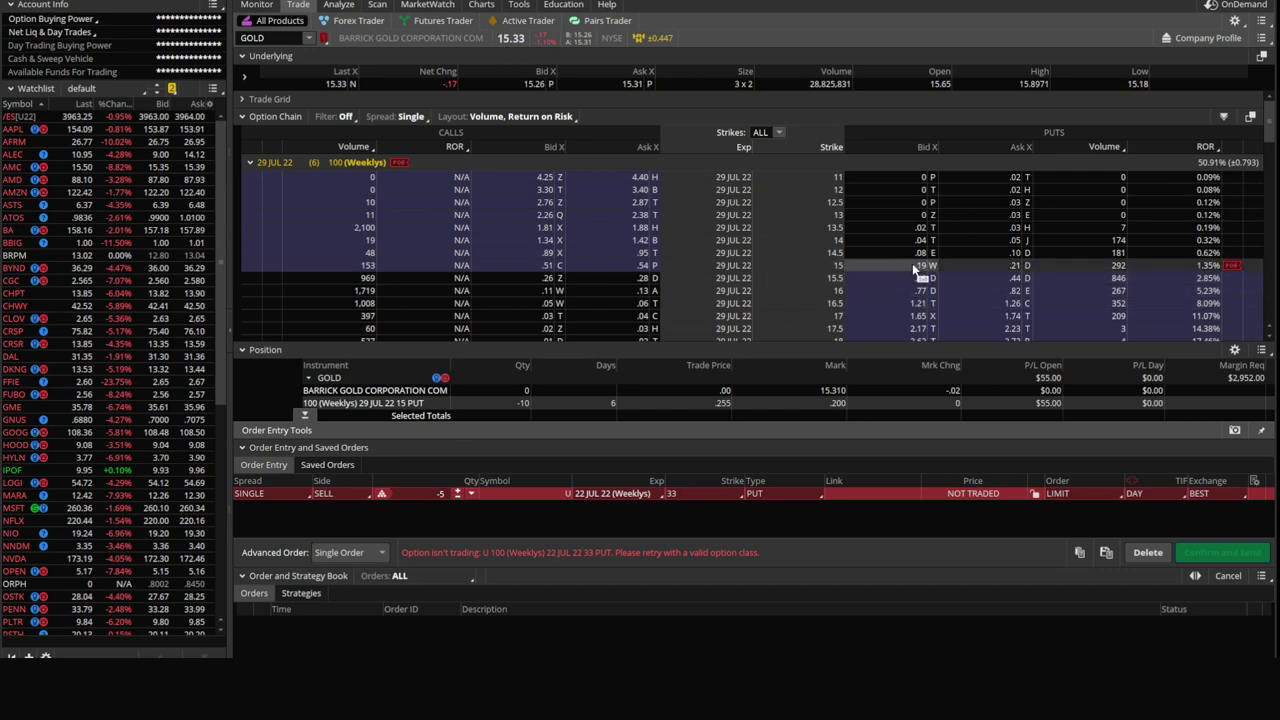
click(481, 5)
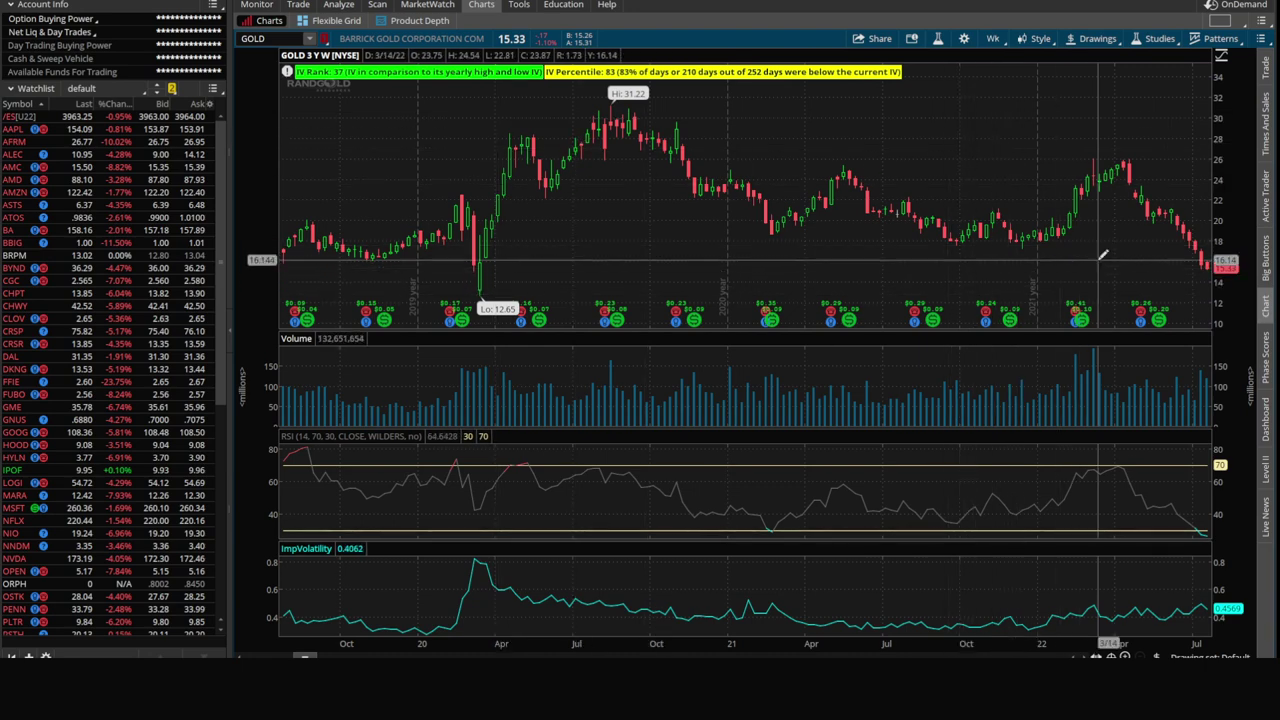
click(993, 40)
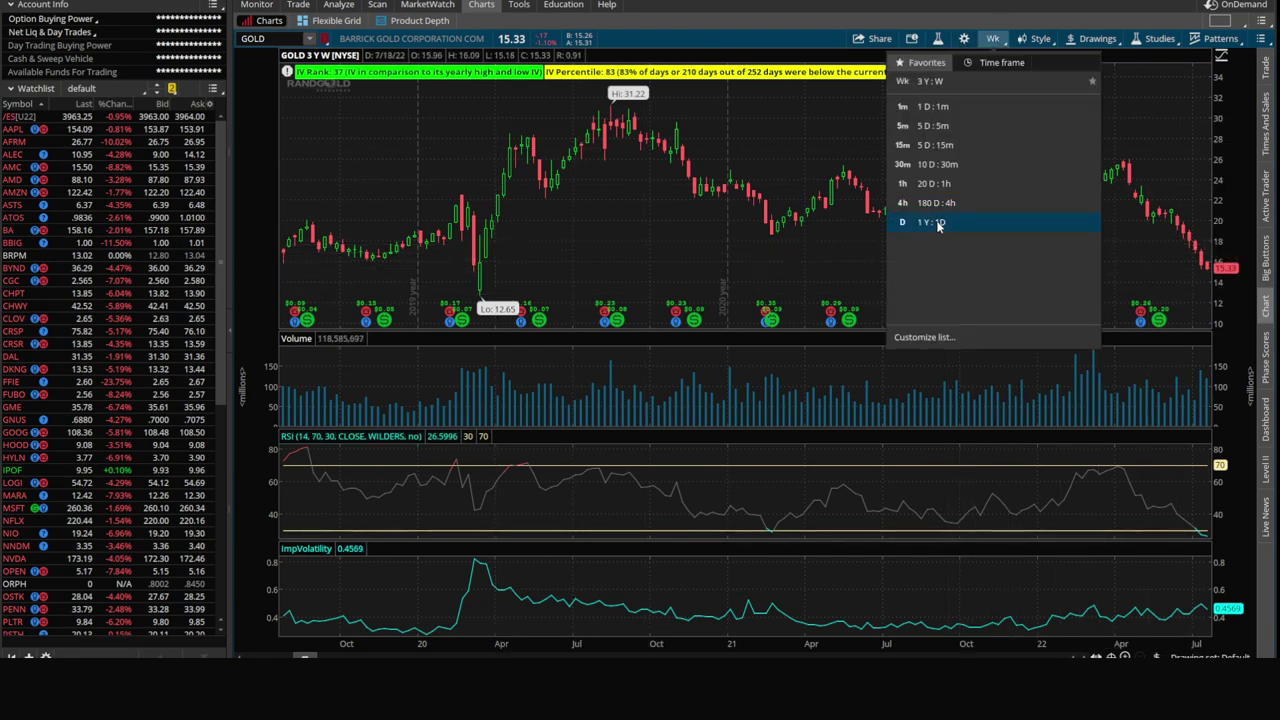
click(932, 222)
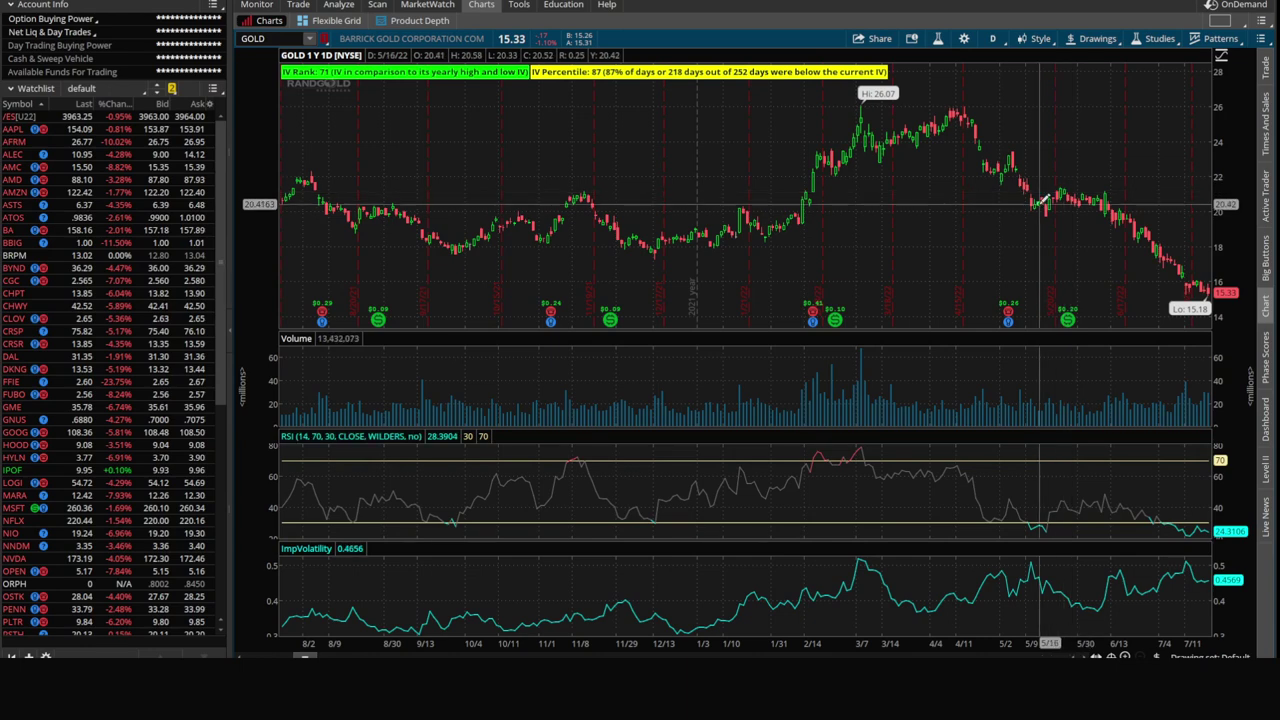
Step: Compare GOLD's 29 JUL 22 put quotes and return on risk with its 1-year daily chart
click(300, 8)
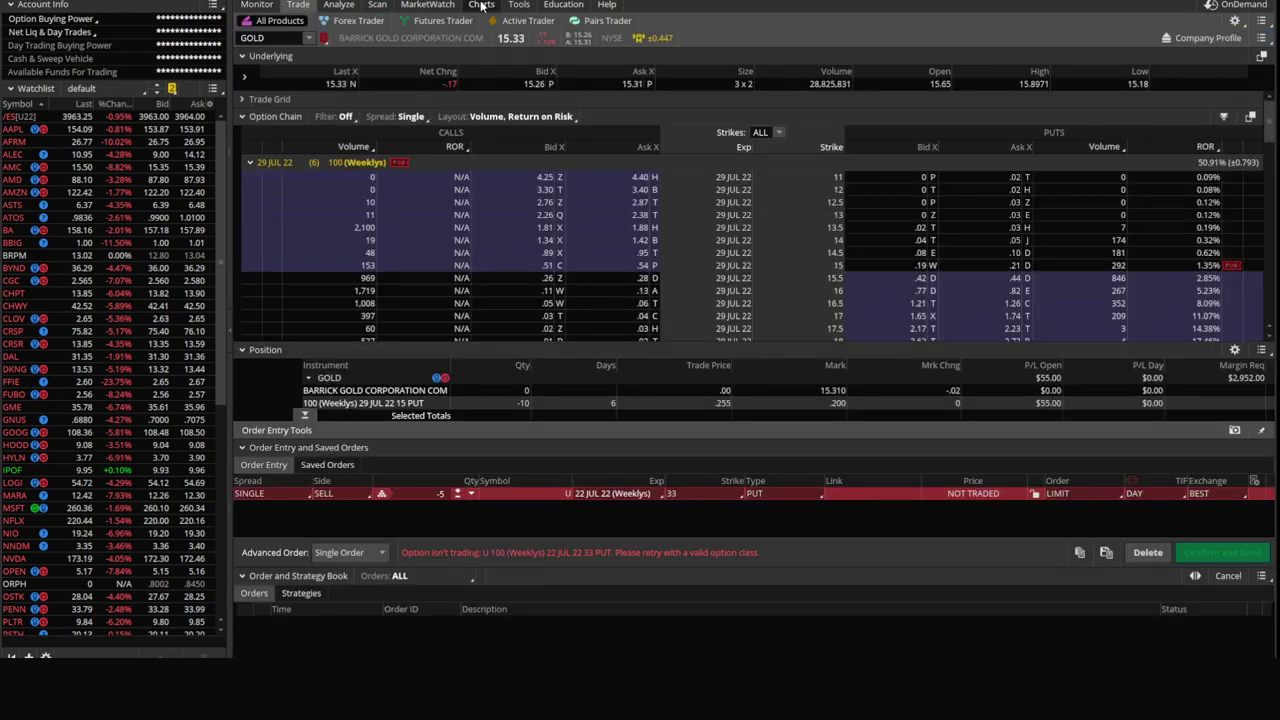
click(481, 5)
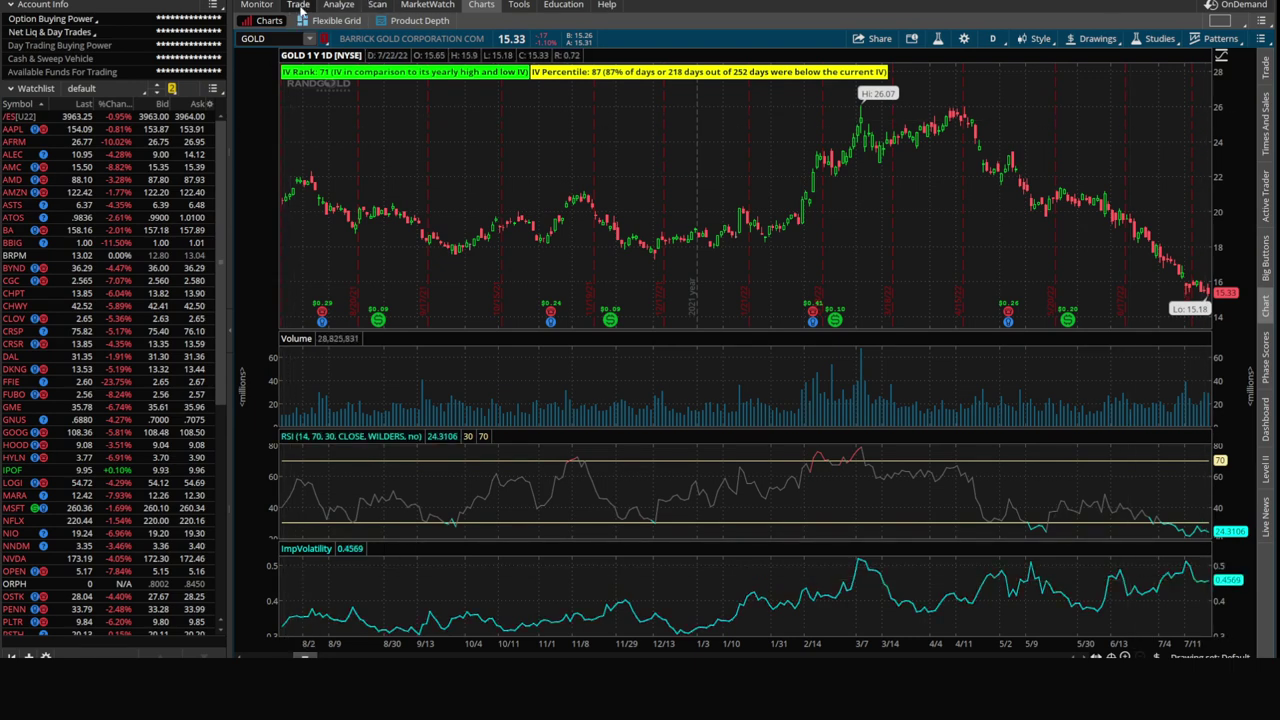
click(299, 5)
click(310, 6)
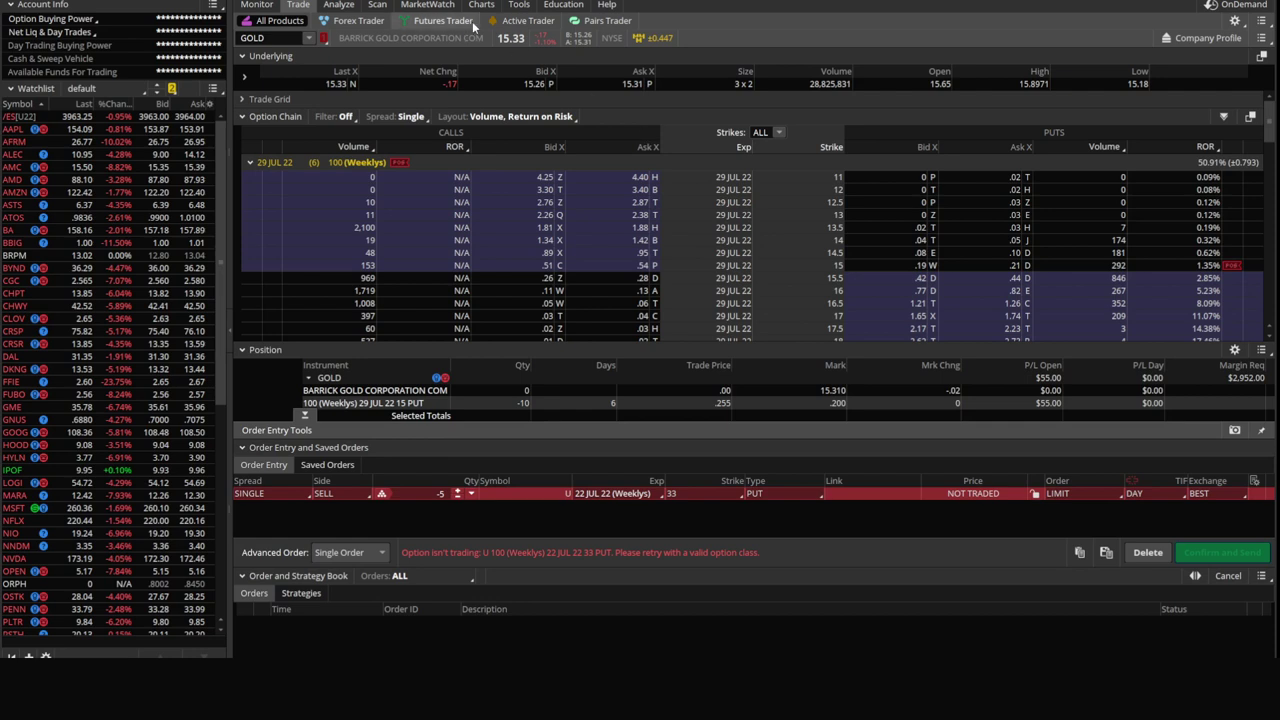
mouse_move(481, 7)
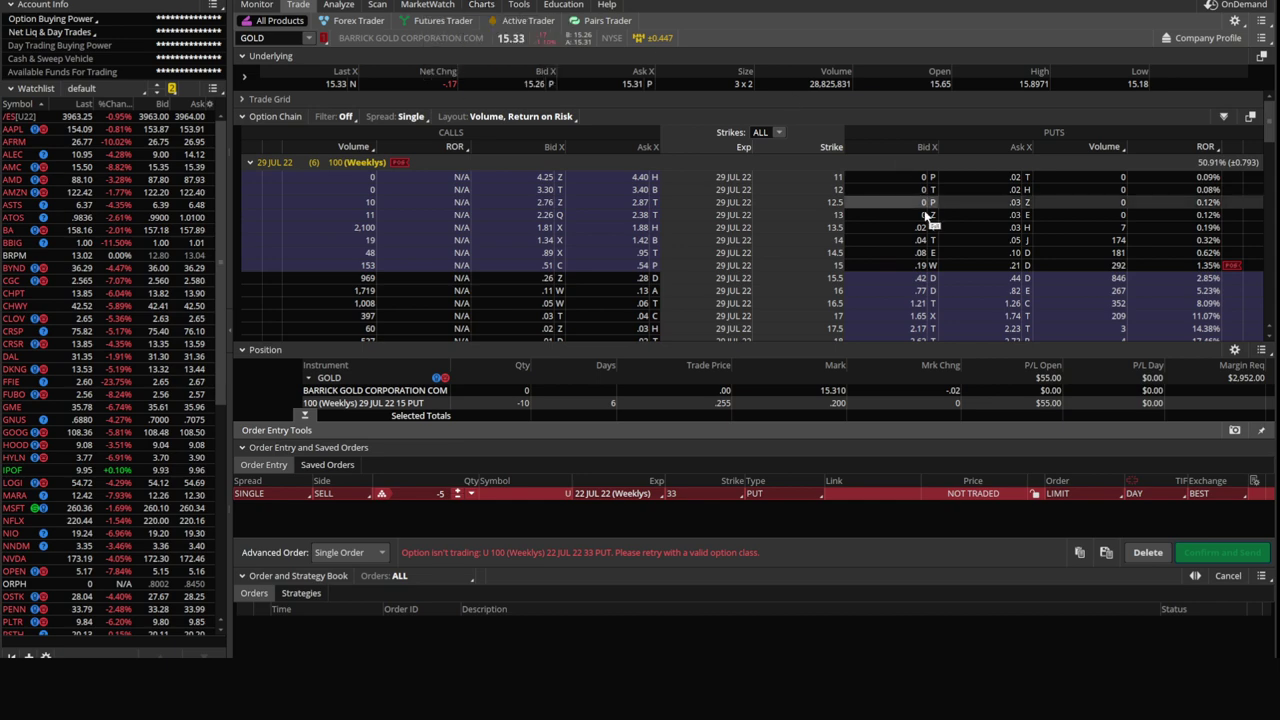
click(485, 9)
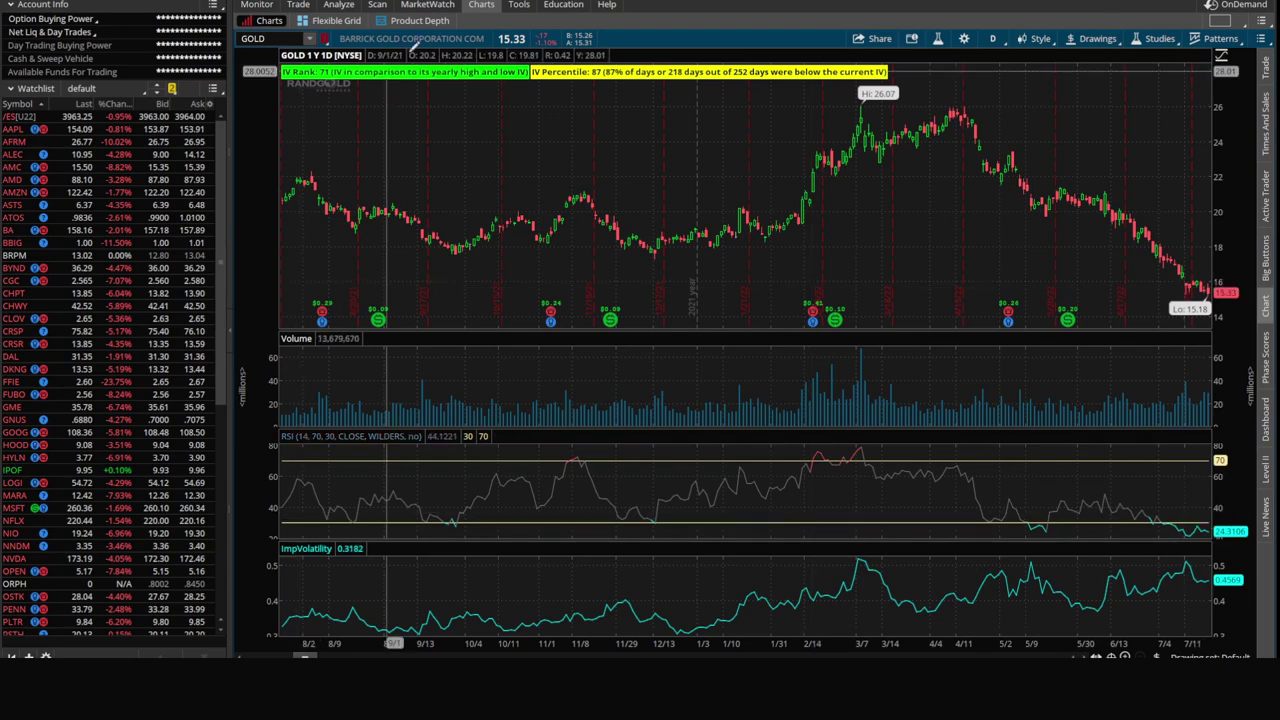
Step: Examine the recent price and implied volatility trend on the MSOS 180-day 4-hour chart
click(377, 4)
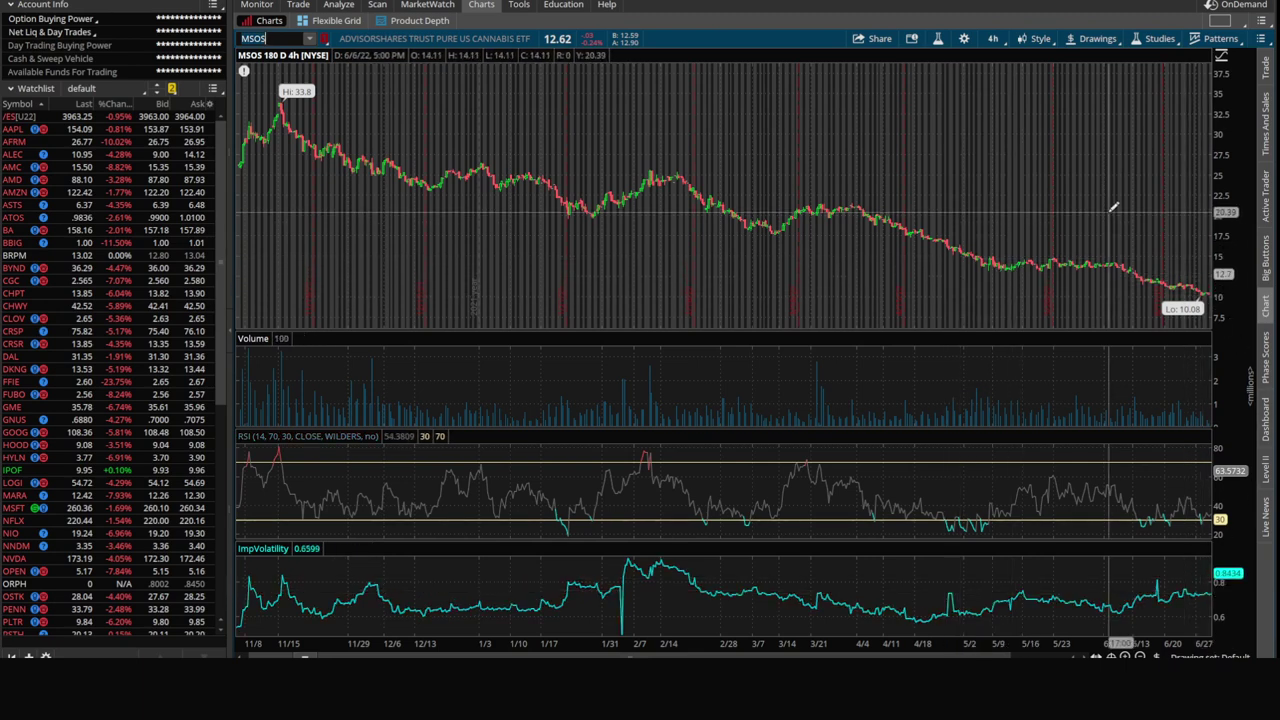
scroll(1115, 218, down, 3)
scroll(1155, 272, down, 4)
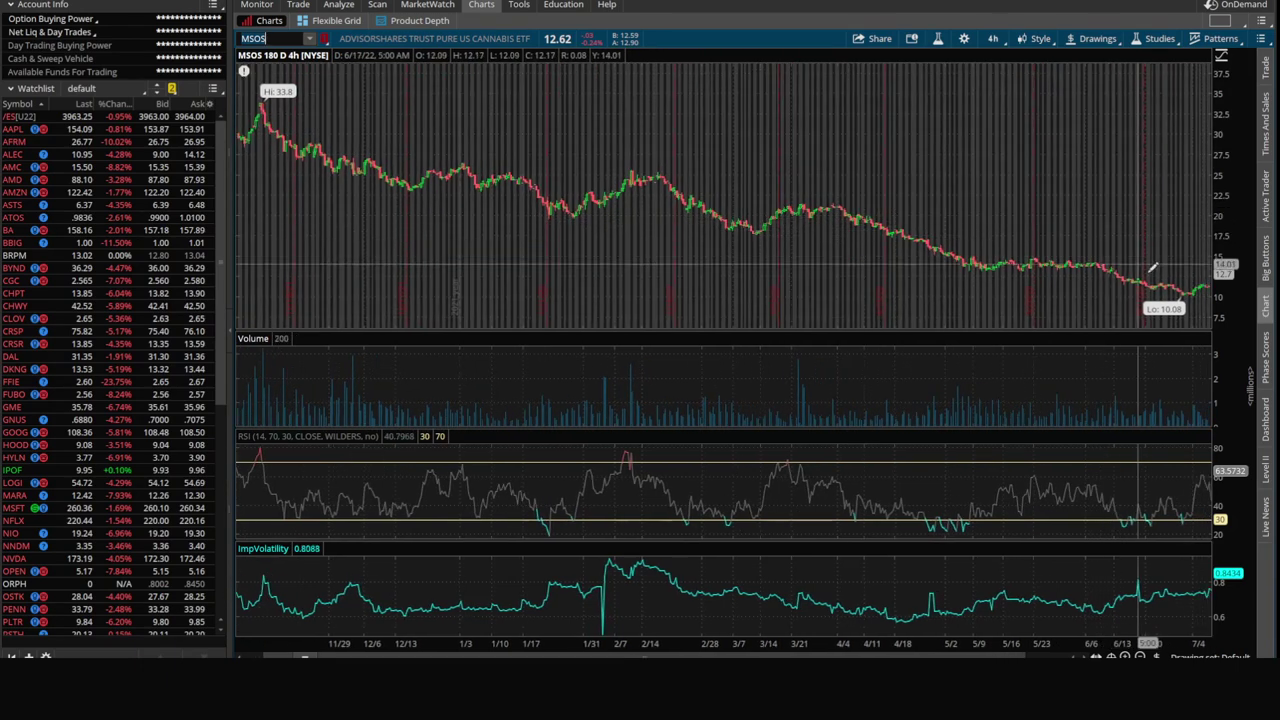
scroll(1157, 271, down, 3)
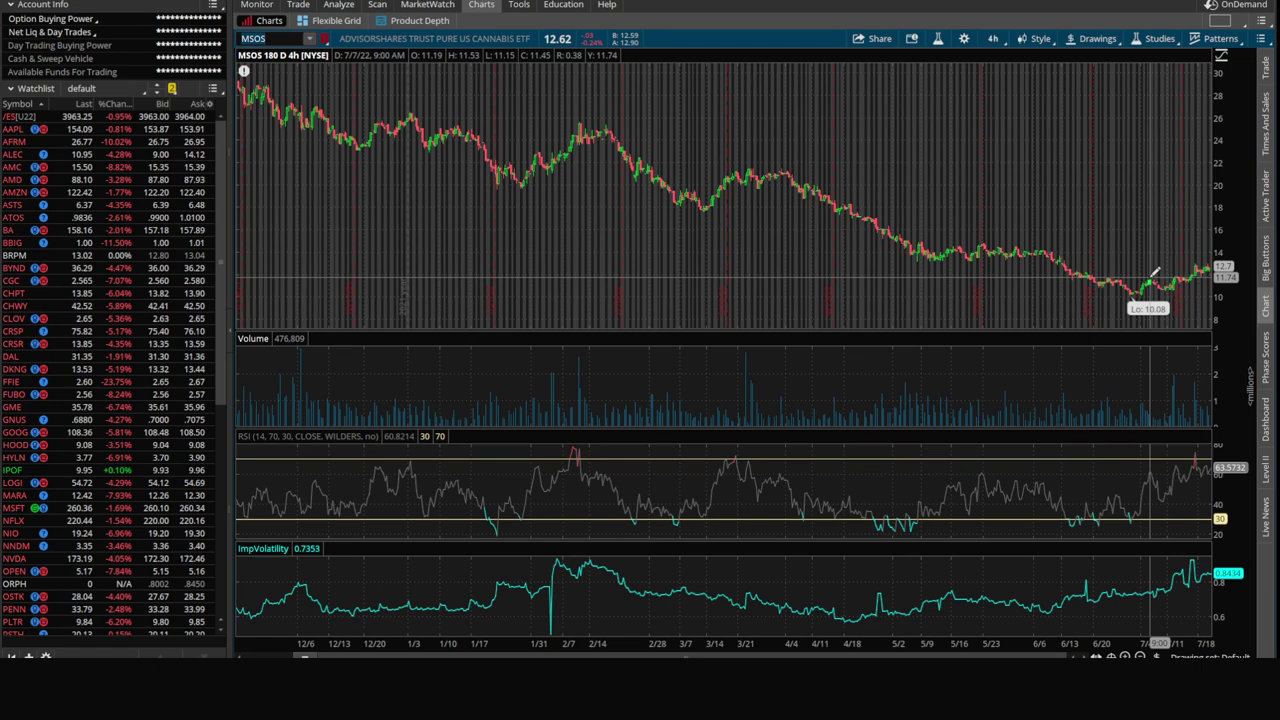
scroll(1155, 272, down, 1)
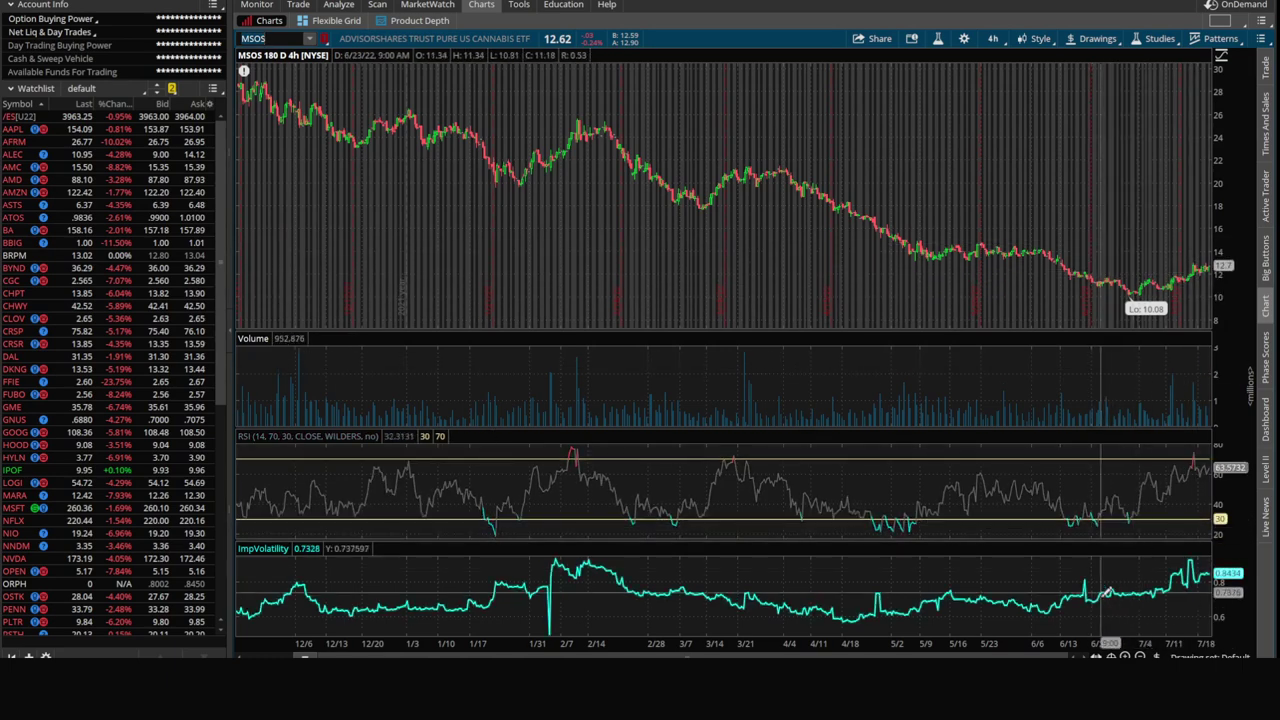
click(298, 4)
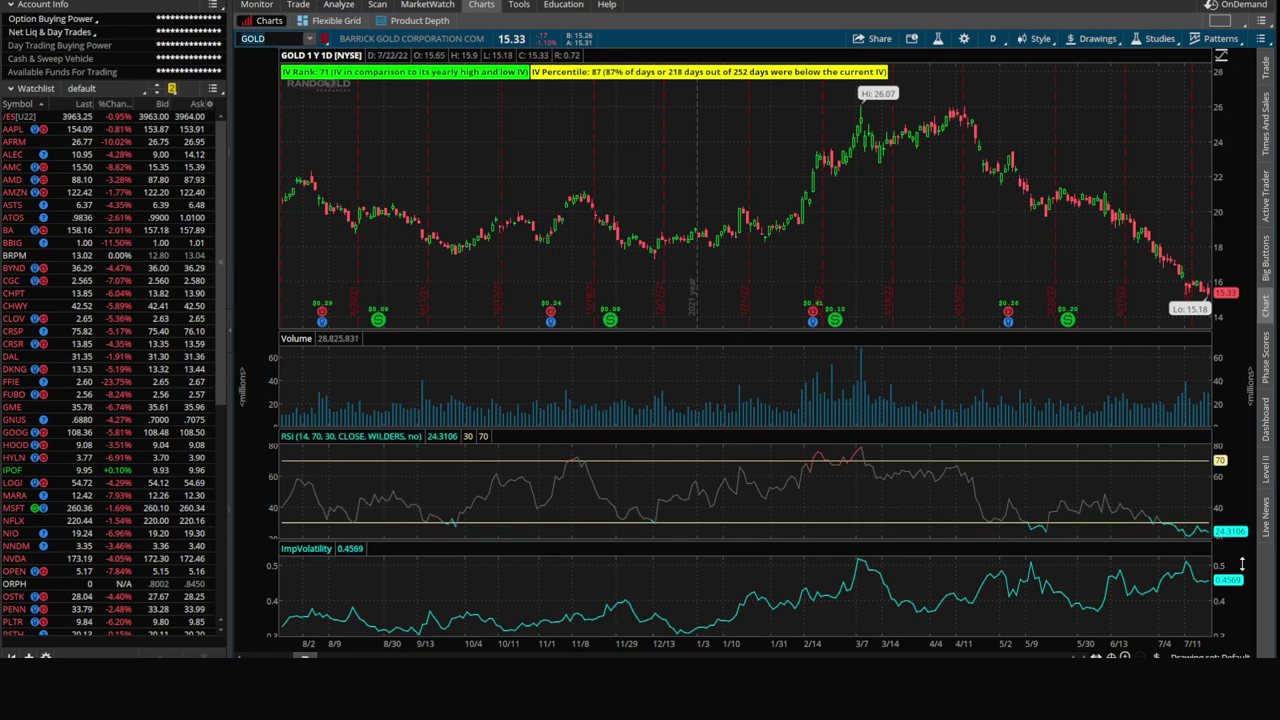
Step: Intersect the High ROR Puts w/o Earnings option scan with HT IV Rank Scanner and run it despite the large symbol request
click(377, 5)
click(627, 40)
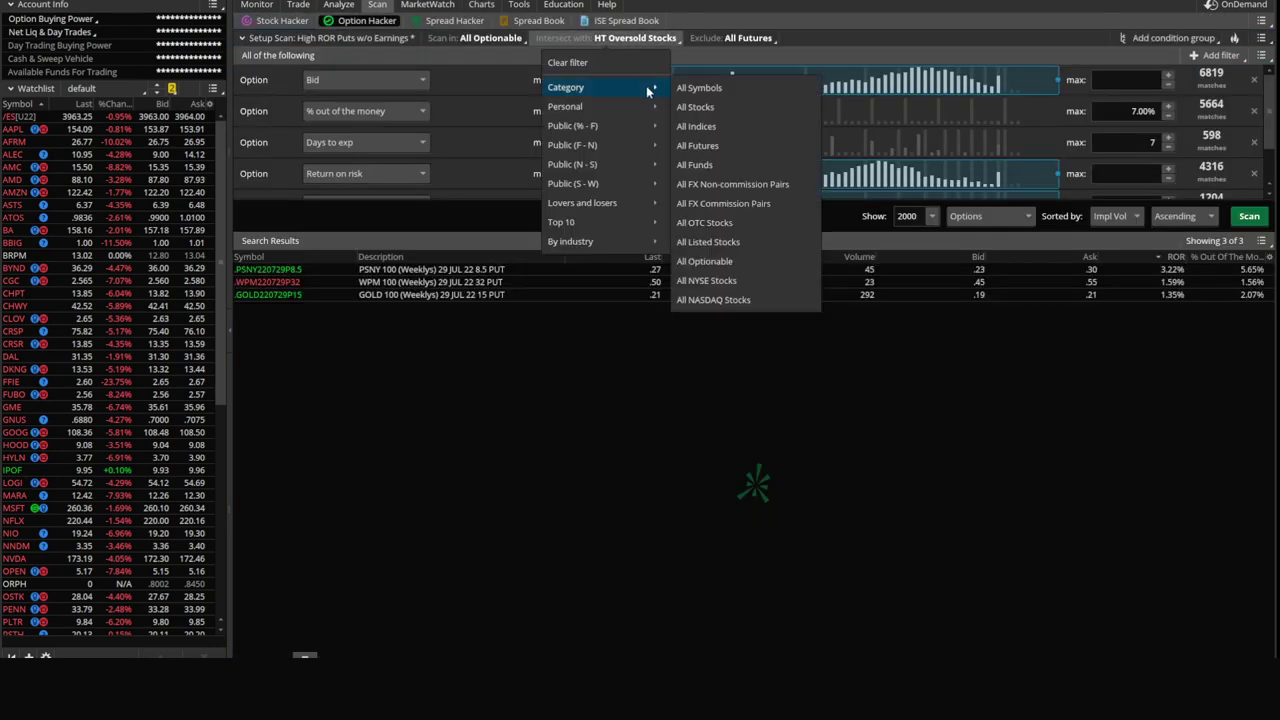
mouse_move(651, 106)
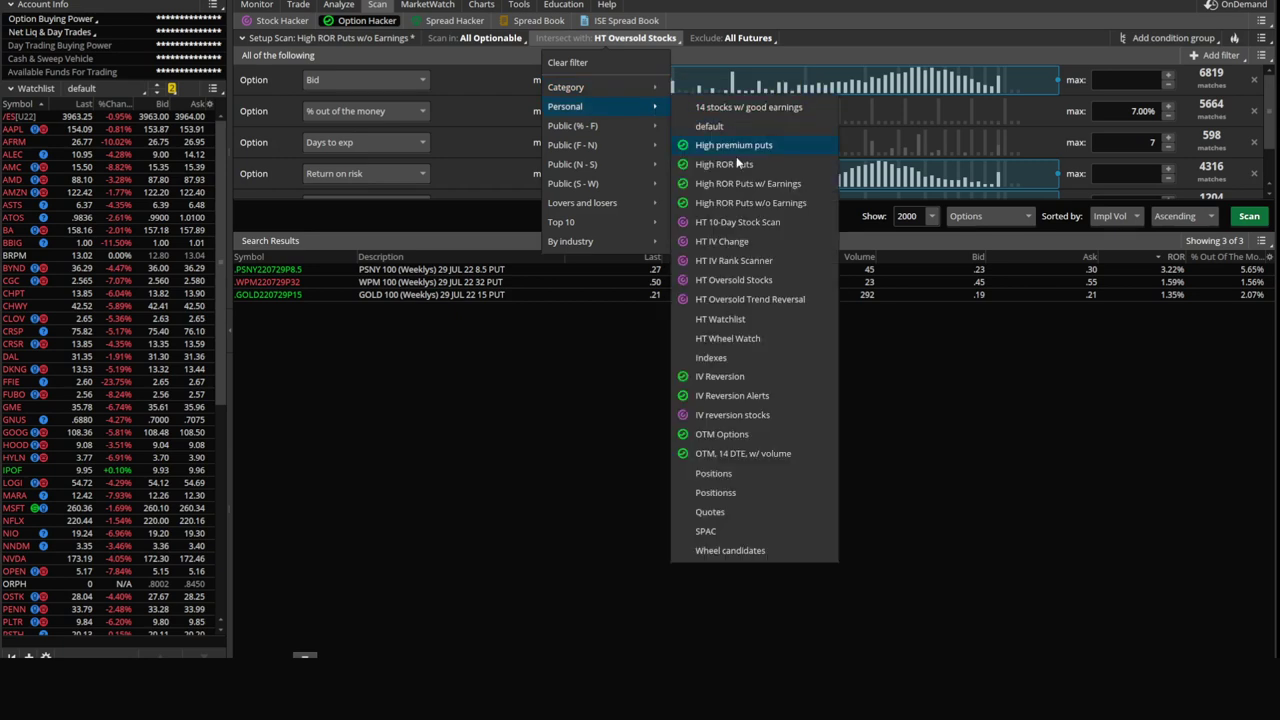
click(761, 262)
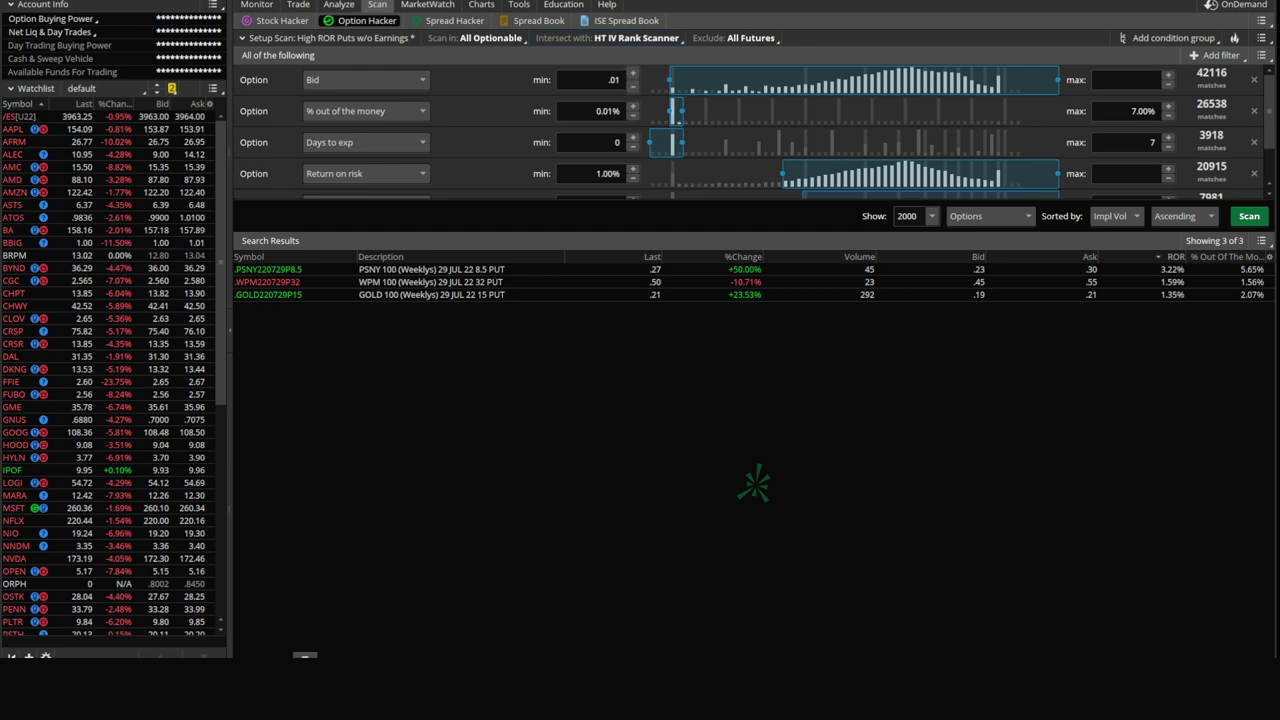
click(1247, 220)
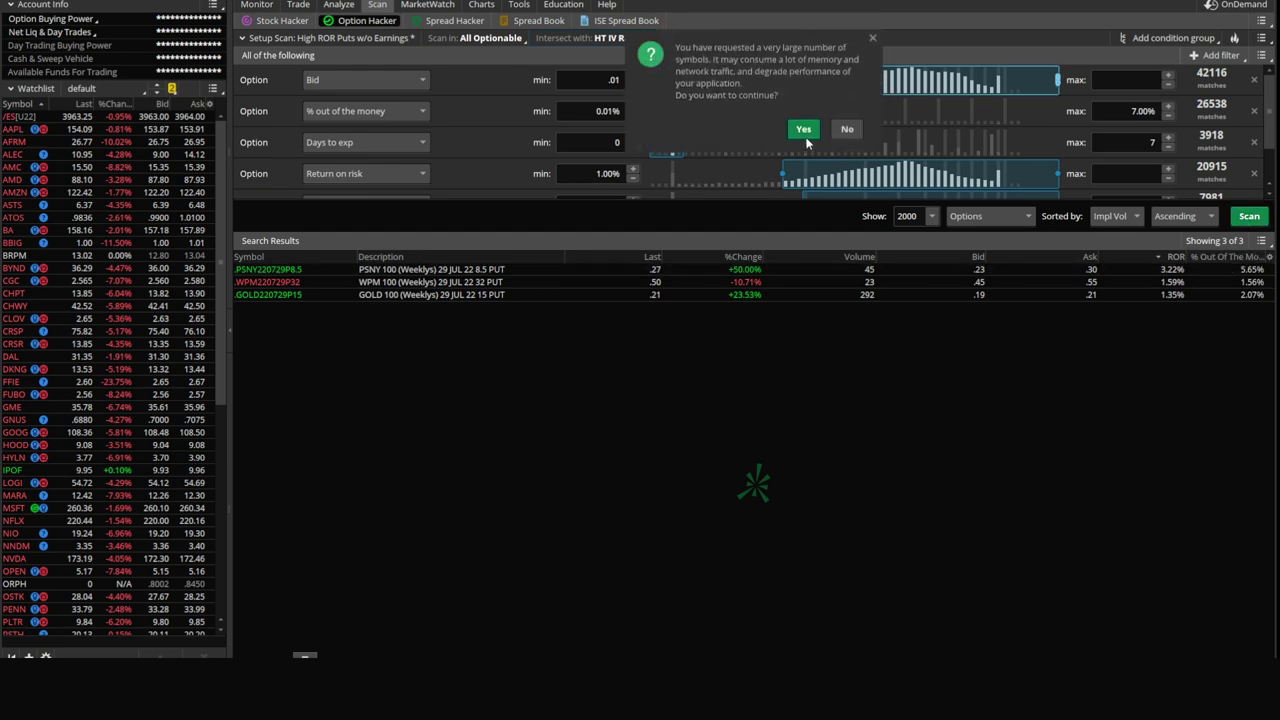
click(802, 134)
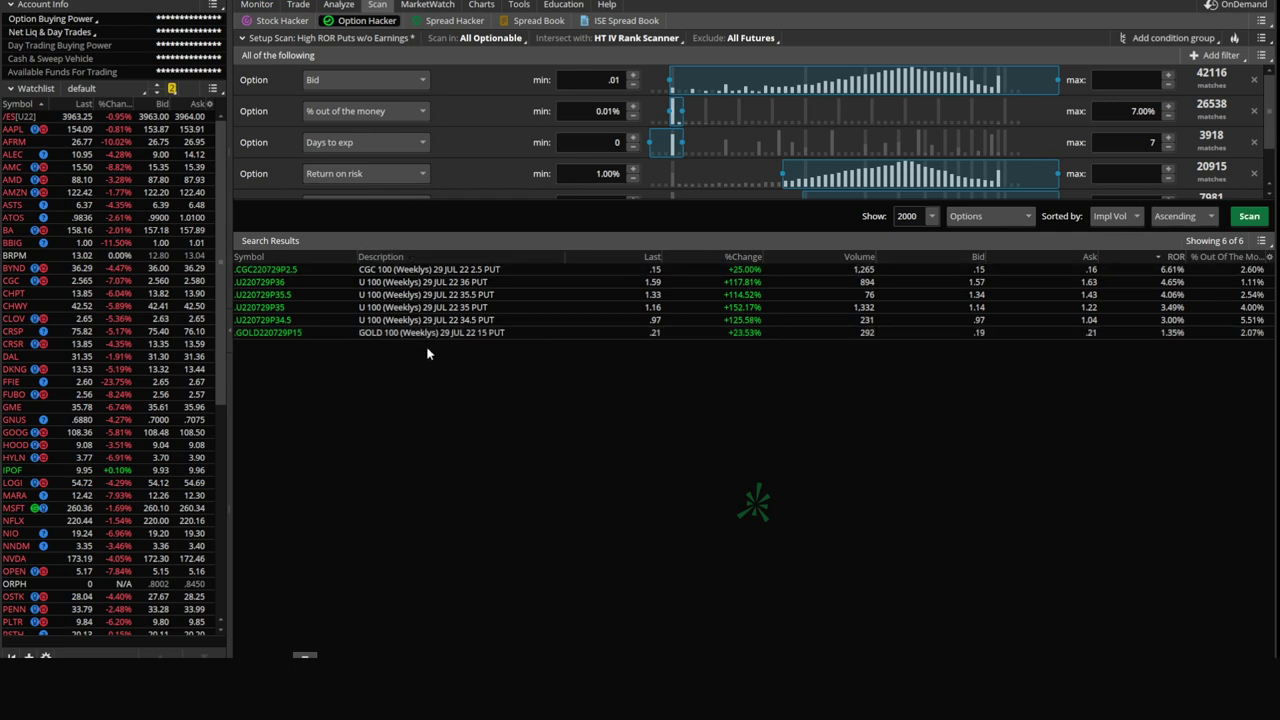
Step: Check GOLD's implied volatility chart and option chain, and return to the IV rank scan results
click(481, 5)
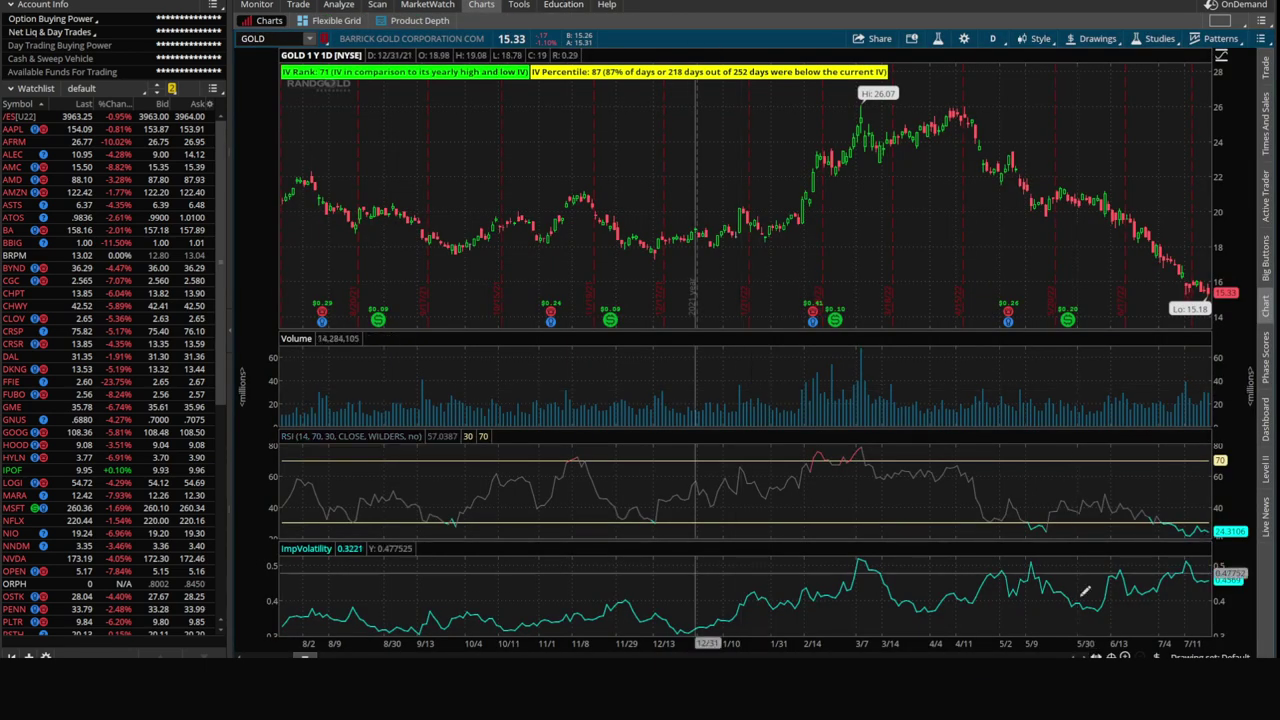
click(298, 5)
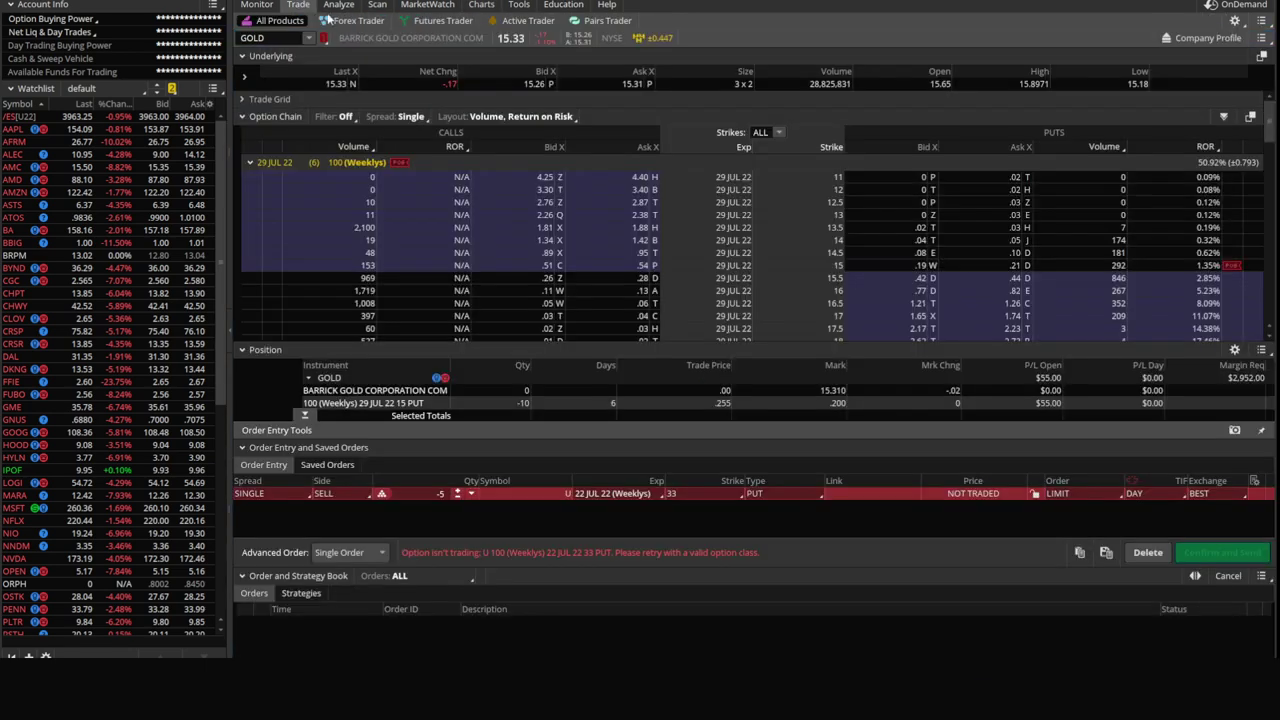
click(378, 5)
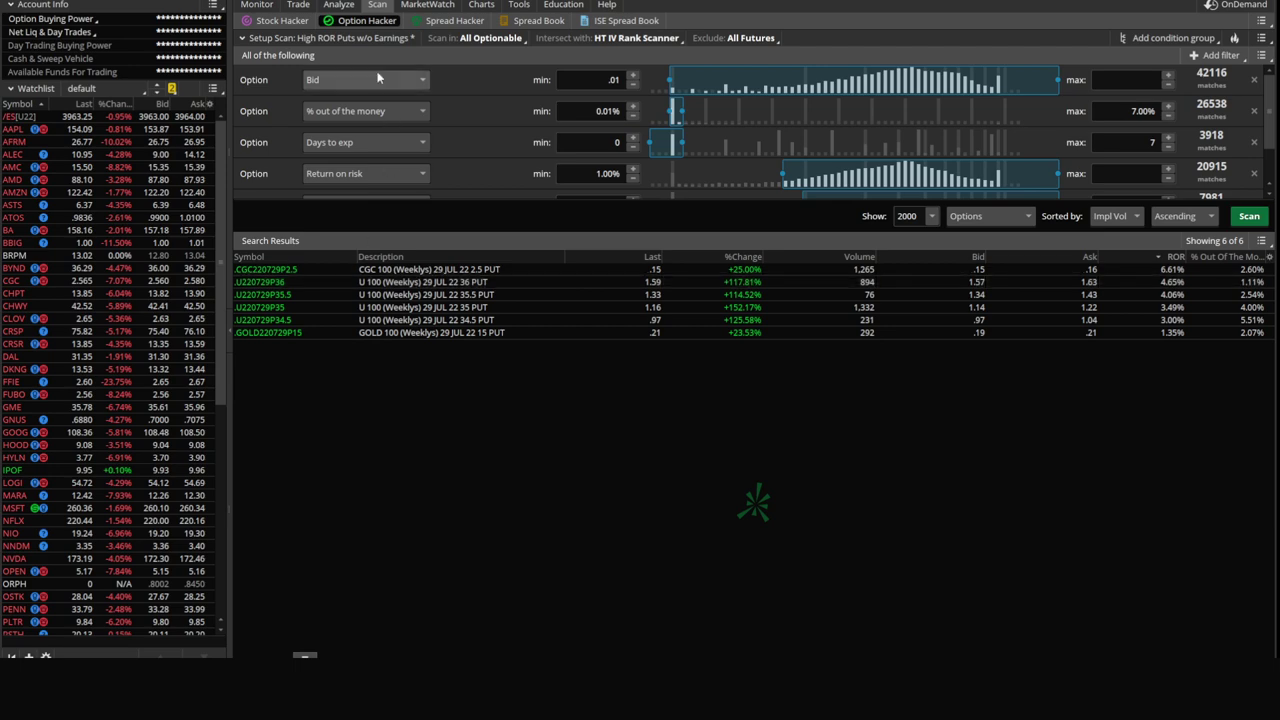
Step: Chart U and set its chart to the 180-day 4-hour time frame
click(484, 6)
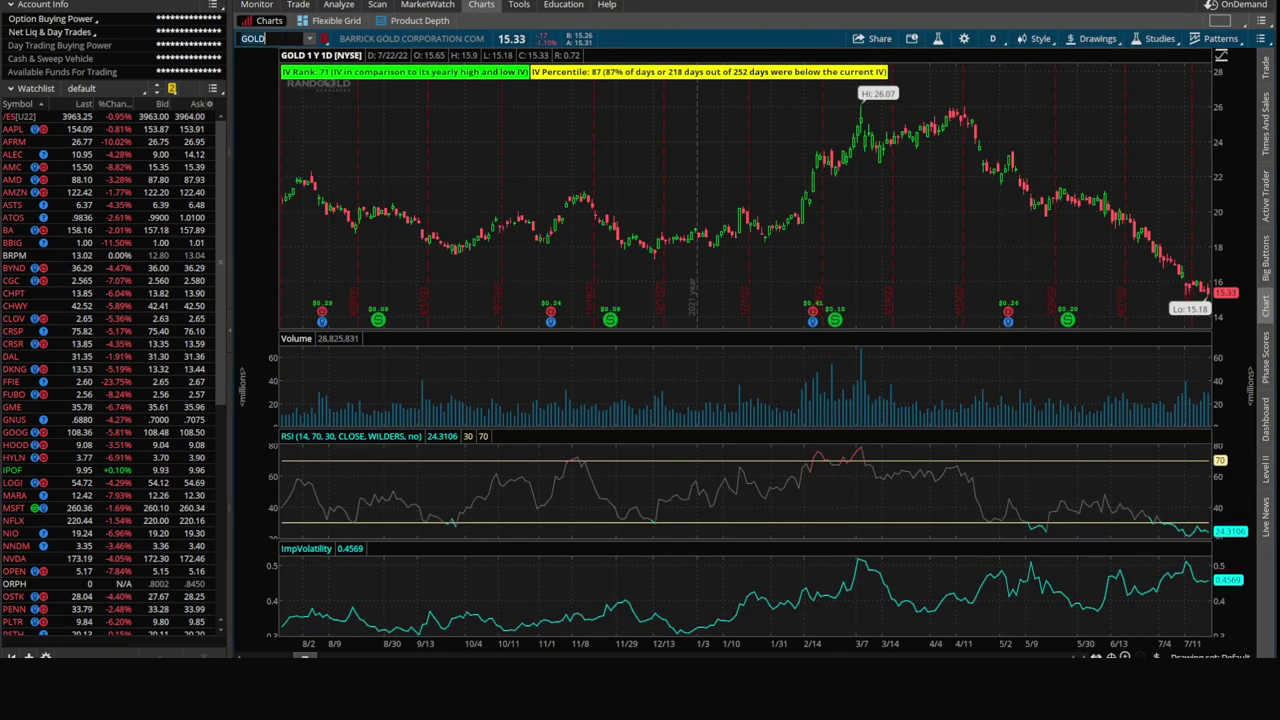
text(U)
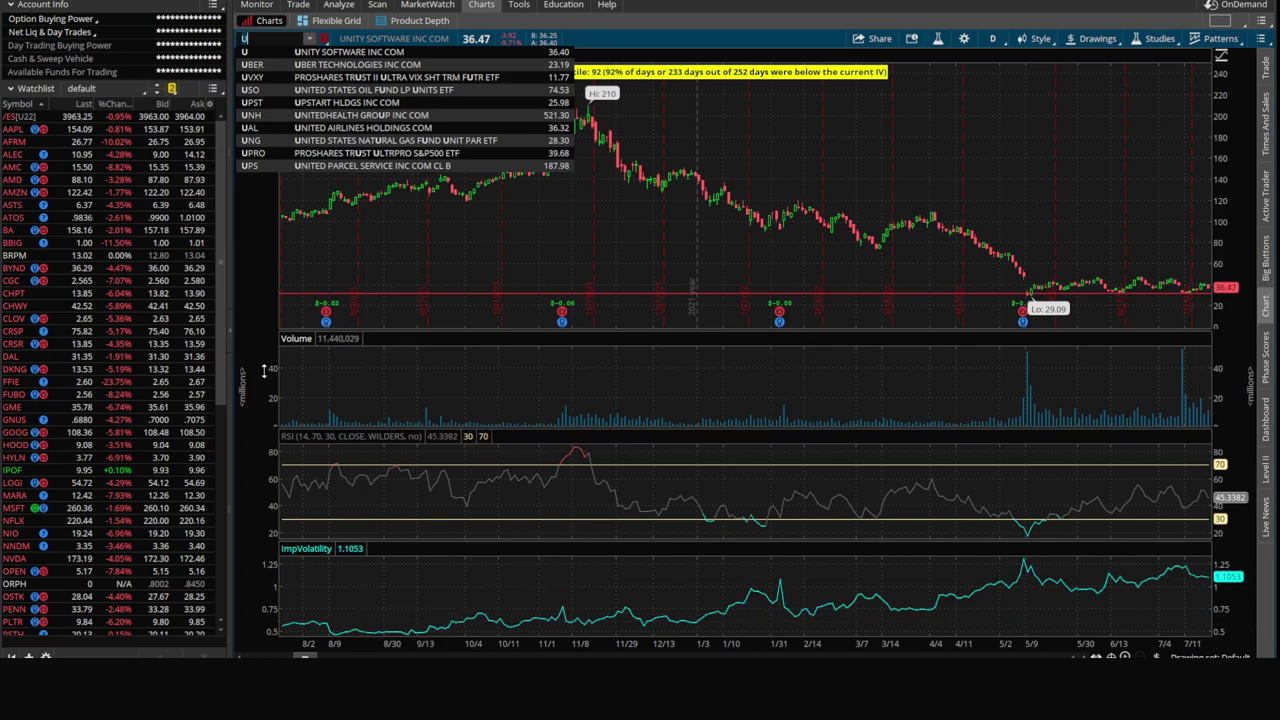
click(334, 149)
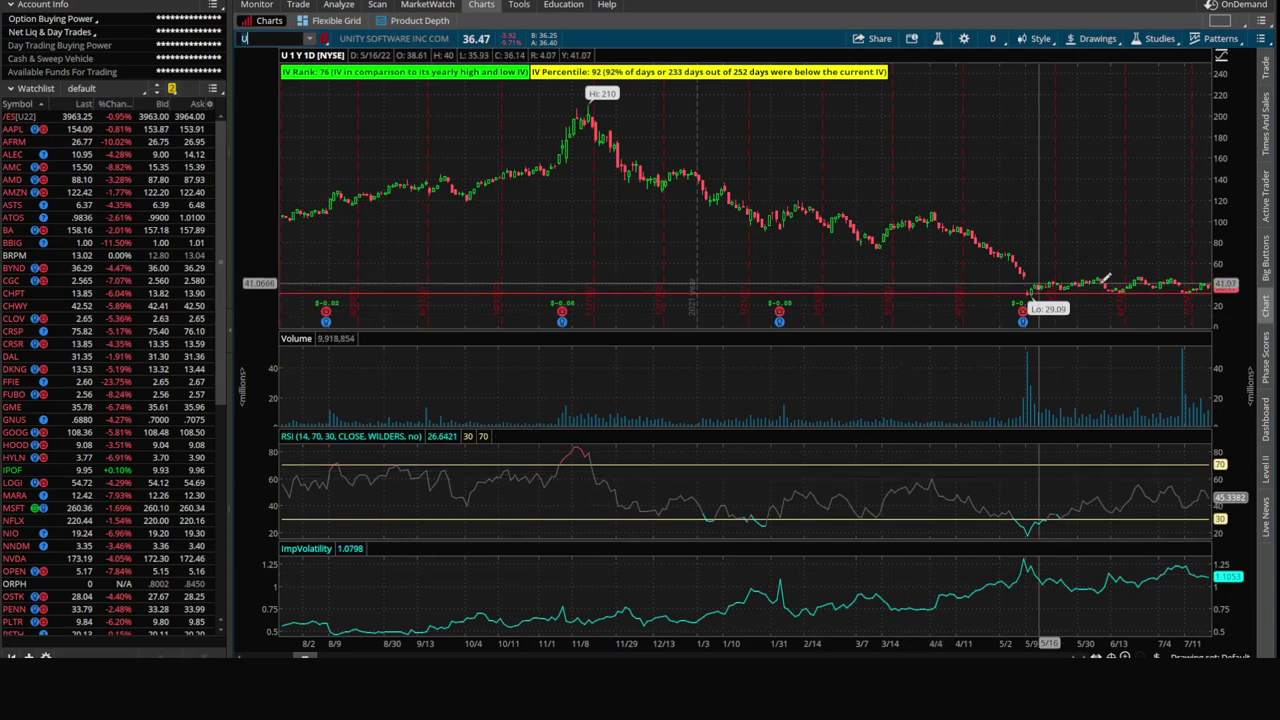
click(992, 38)
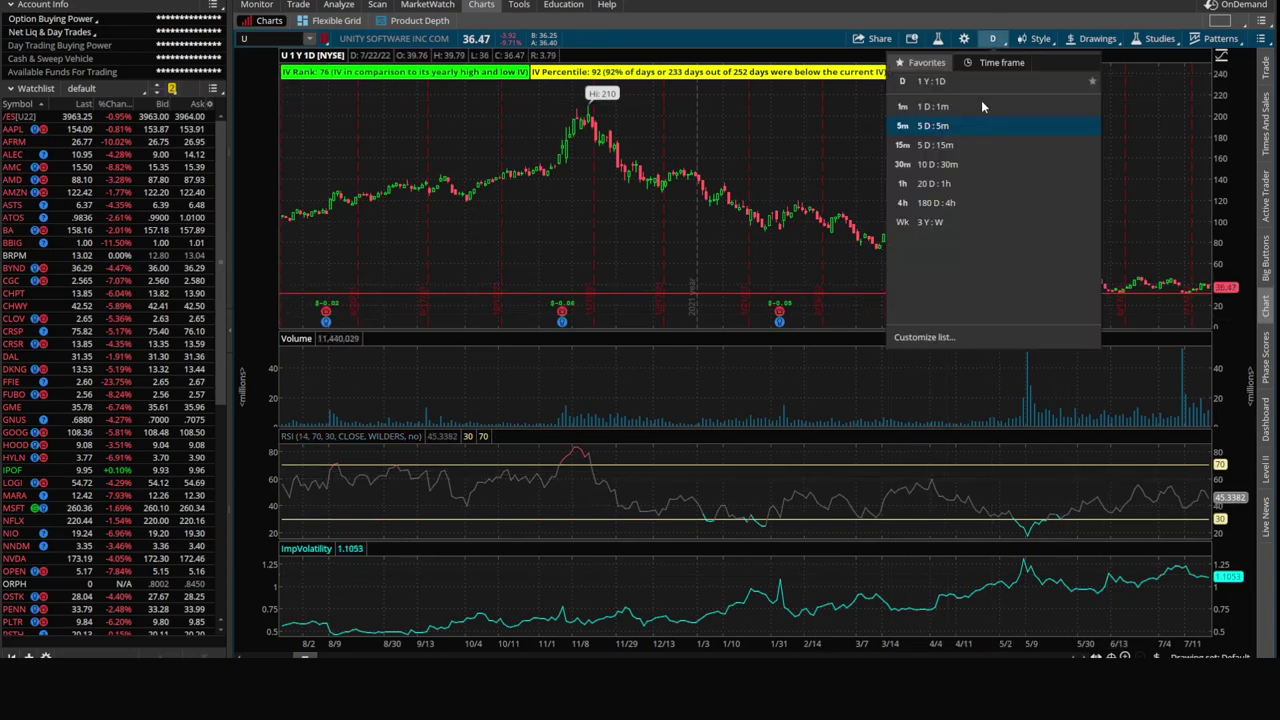
click(937, 206)
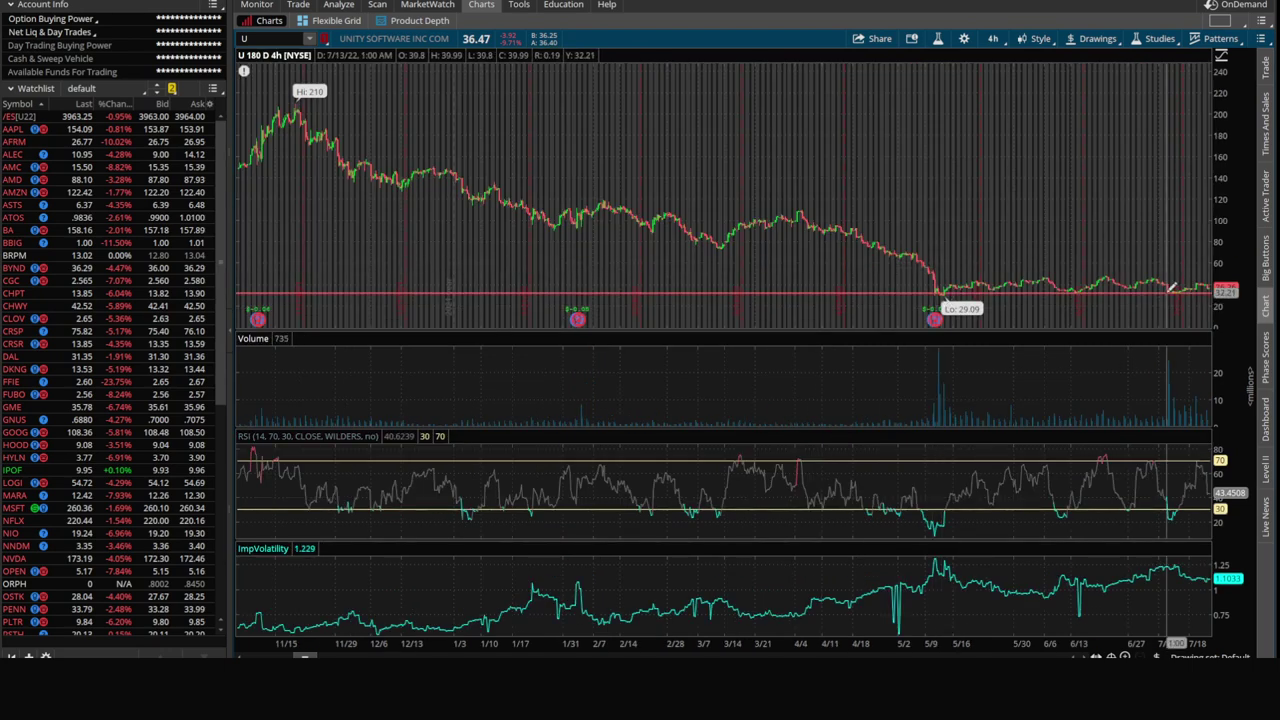
Step: Compare U's 29 JUL 22 puts in the option chain with its 4-hour chart and the scan results
click(298, 4)
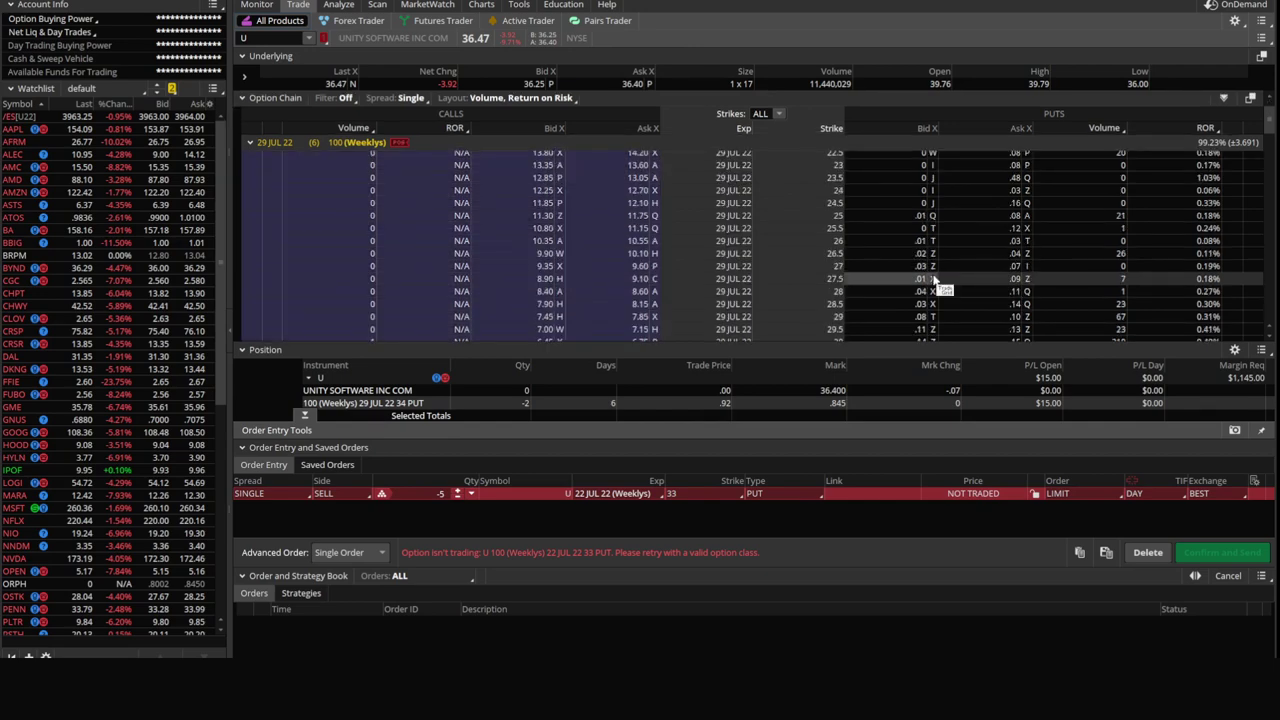
scroll(952, 290, down, 2)
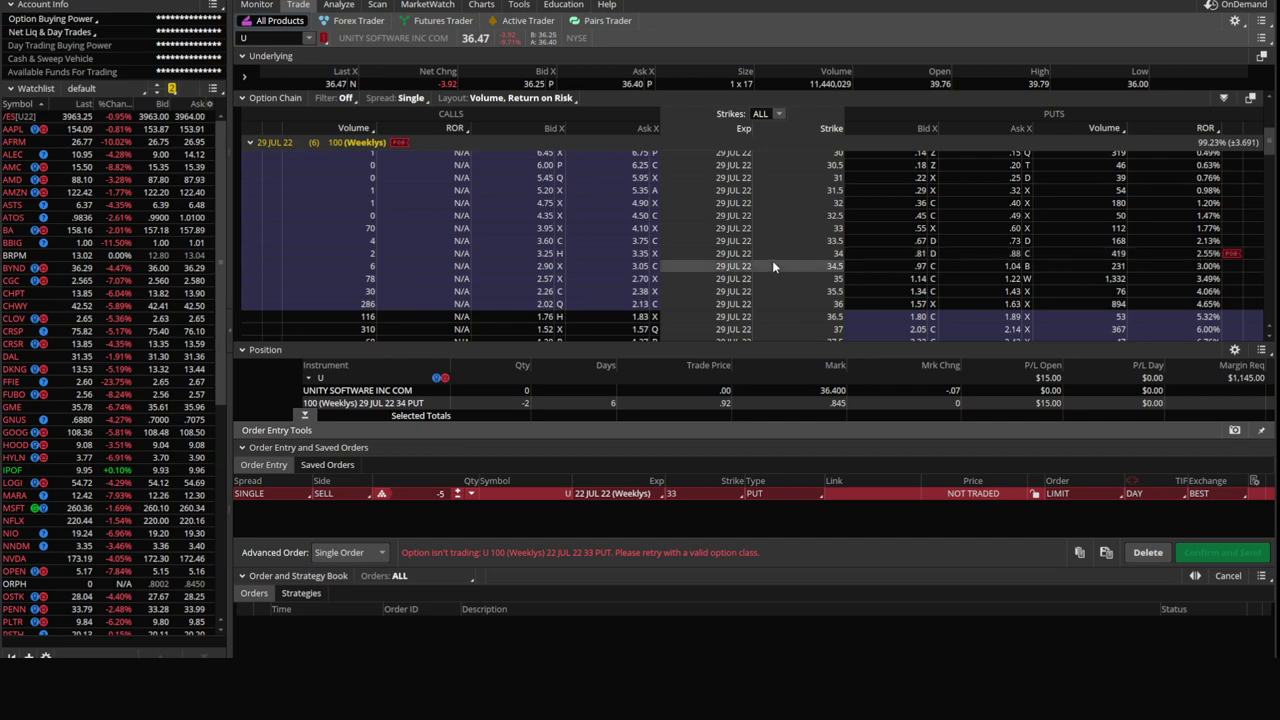
mouse_move(485, 8)
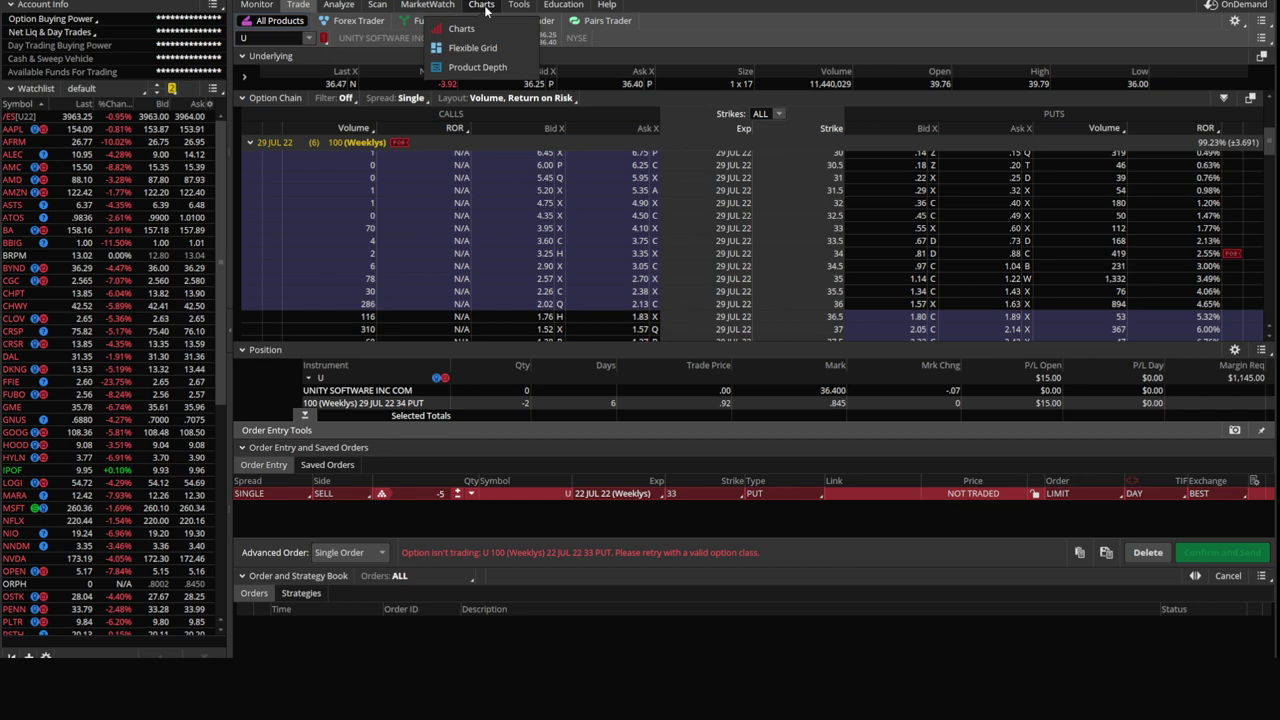
click(485, 8)
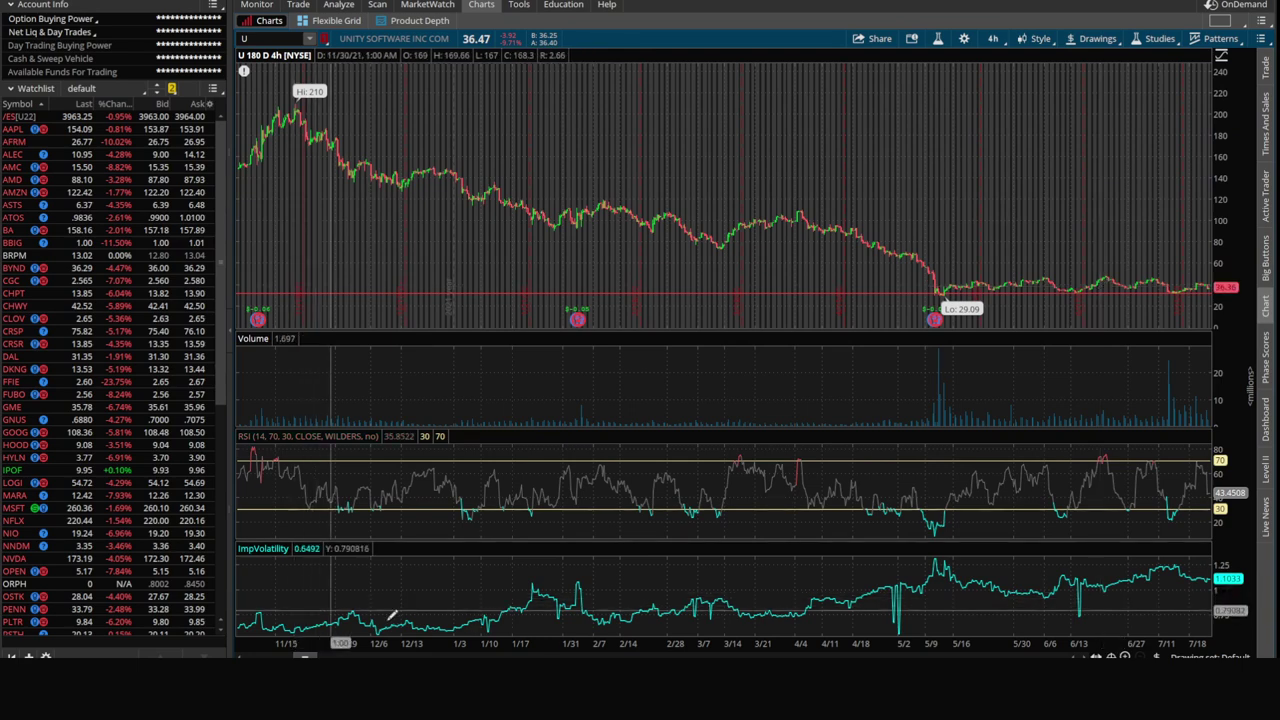
click(298, 5)
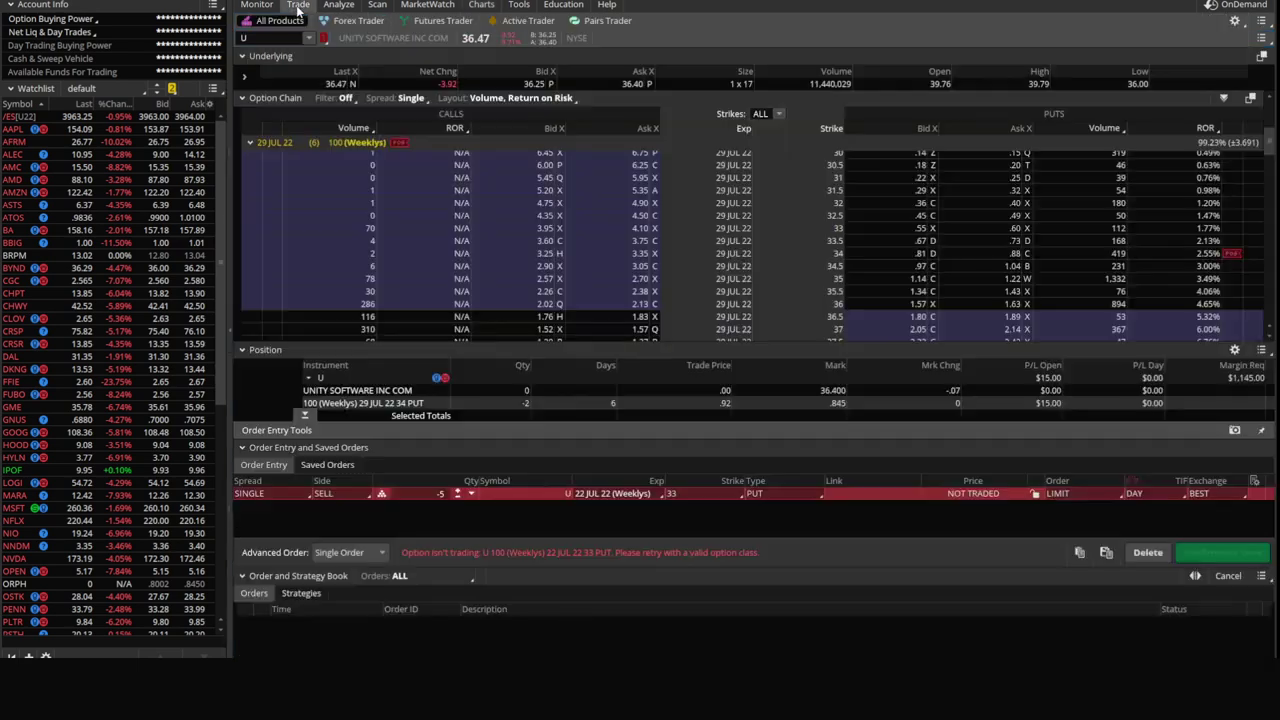
click(377, 5)
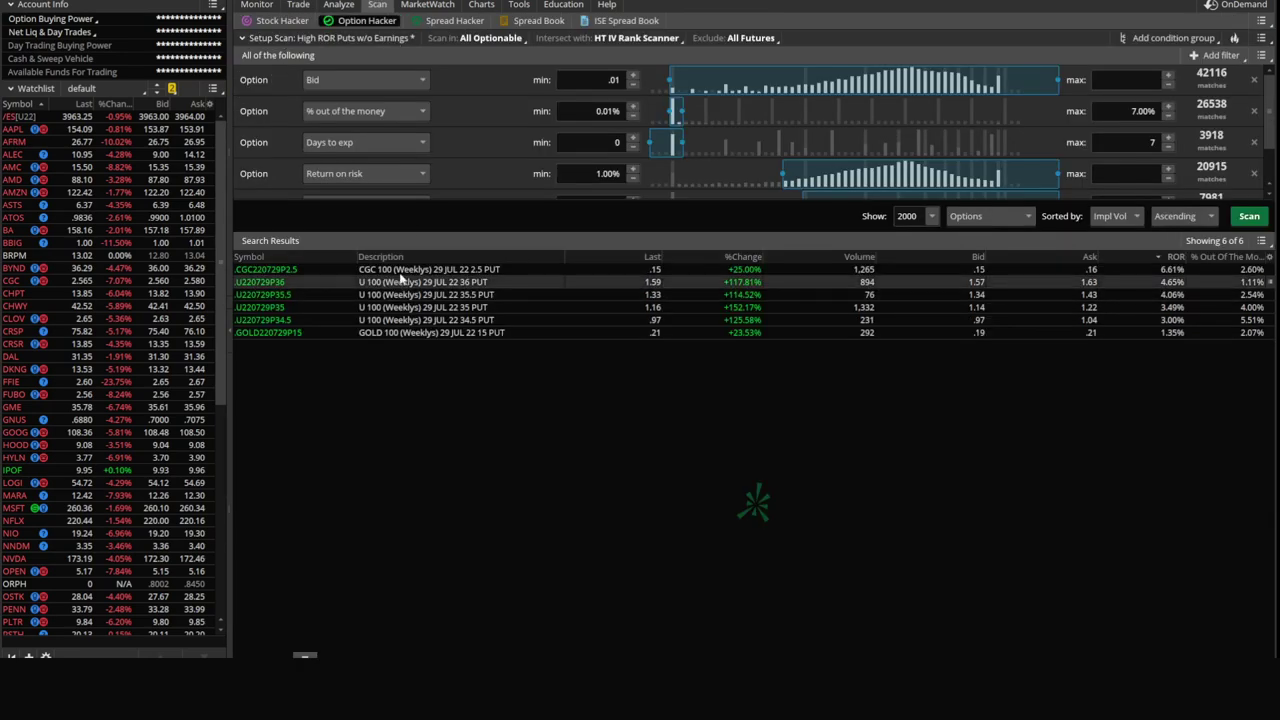
click(298, 5)
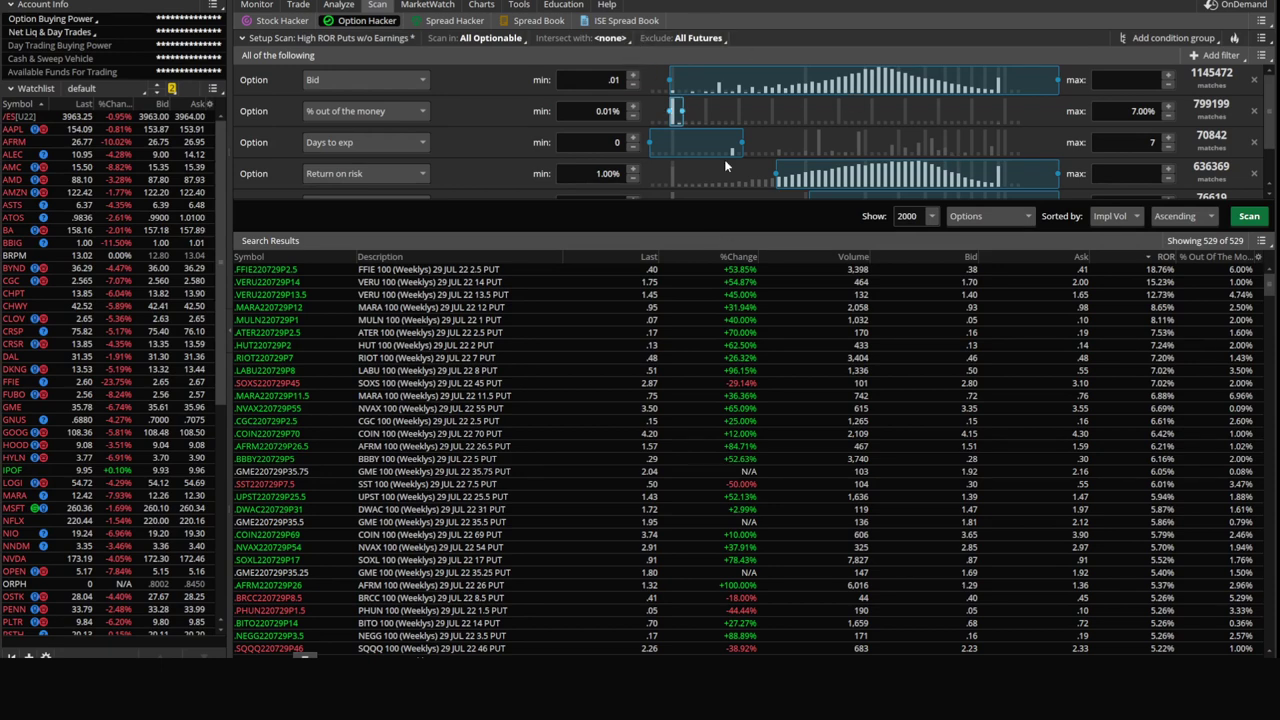
Step: Review the full list of puts returned by the High ROR Puts w/o Earnings scan without an intersecting list
scroll(1147, 313, down, 6)
scroll(1160, 325, down, 15)
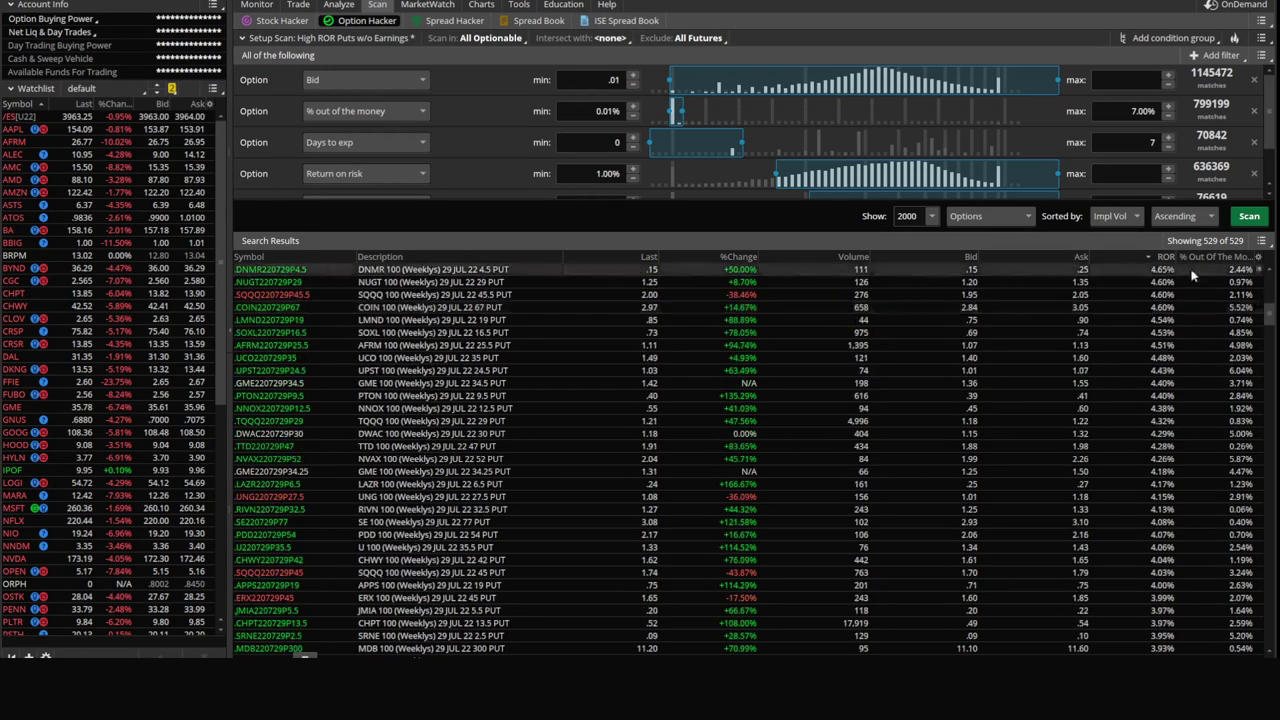
scroll(1182, 350, down, 10)
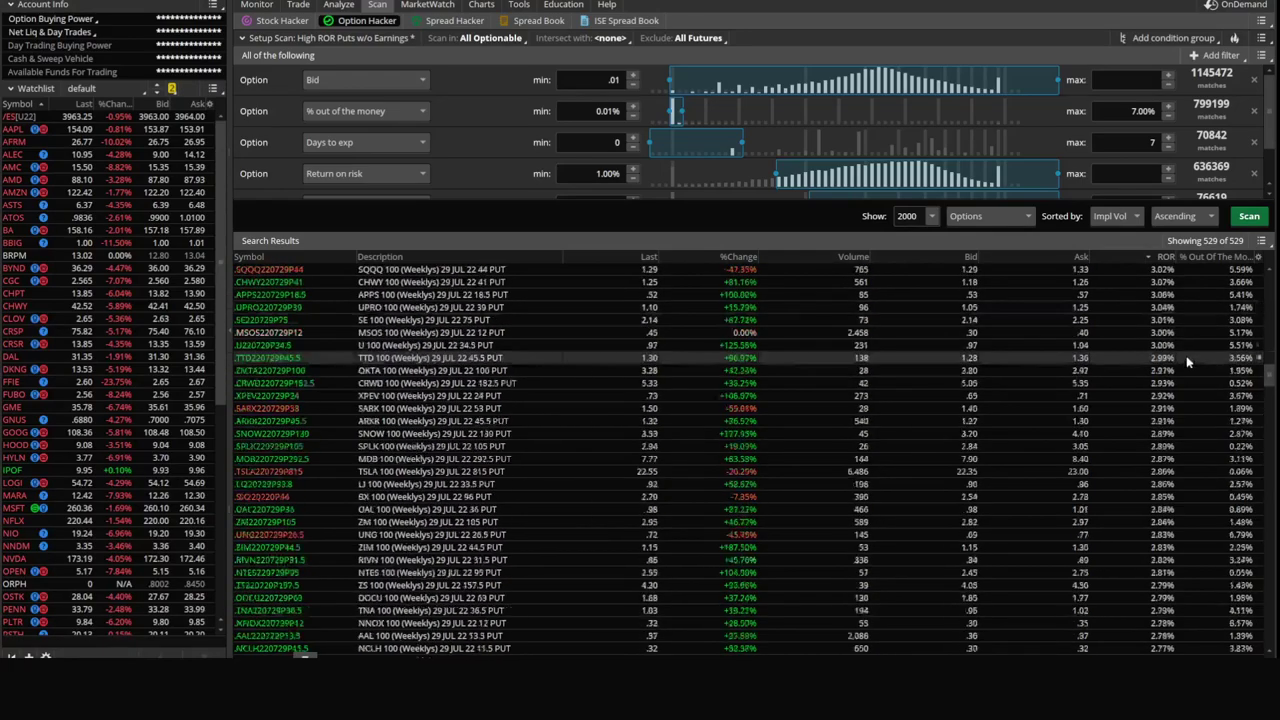
scroll(1192, 380, down, 7)
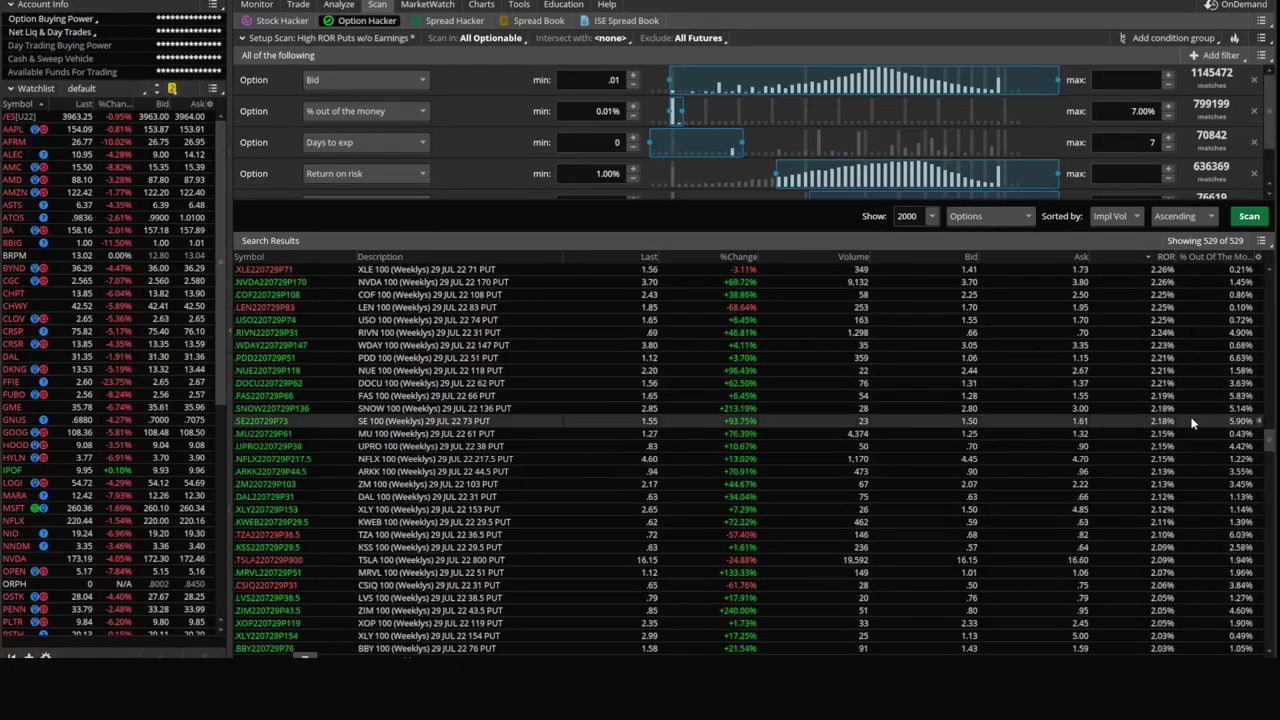
scroll(1192, 424, up, 15)
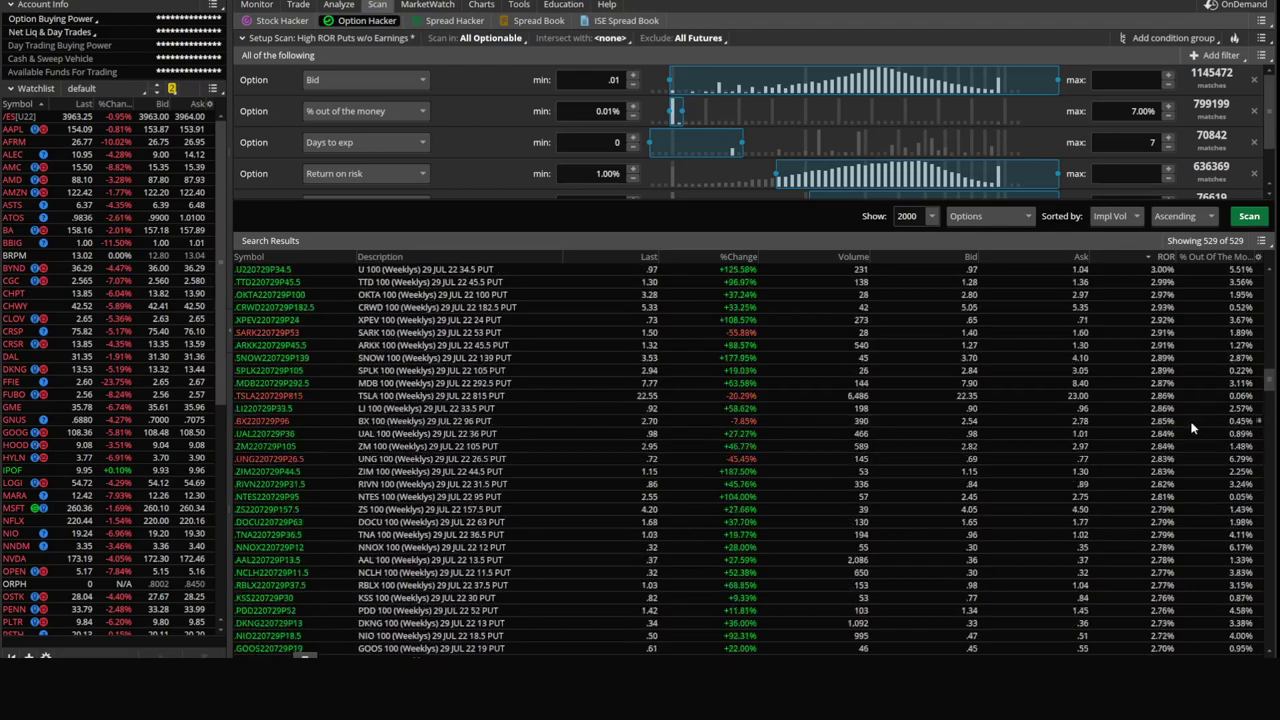
scroll(1194, 430, up, 10)
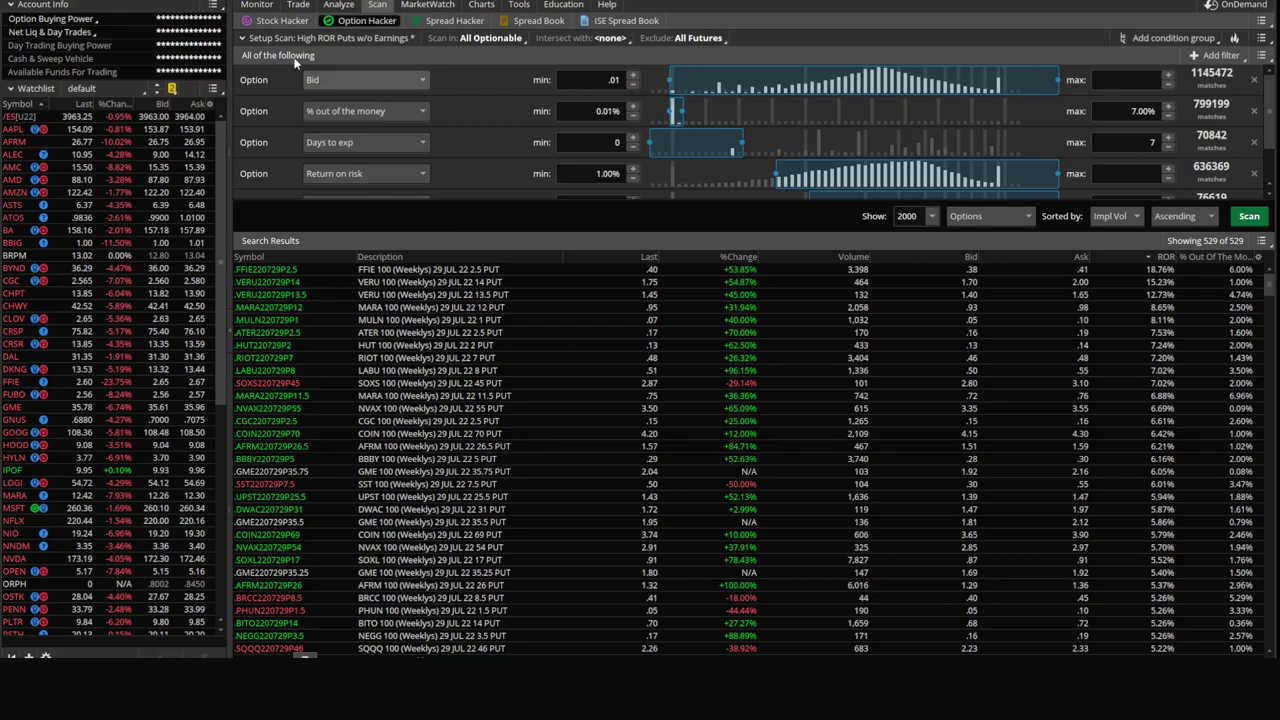
Step: Check the HT IV Rank Scanner criteria in Stock Hacker and the personal scans available for intersecting with the put scan
click(282, 21)
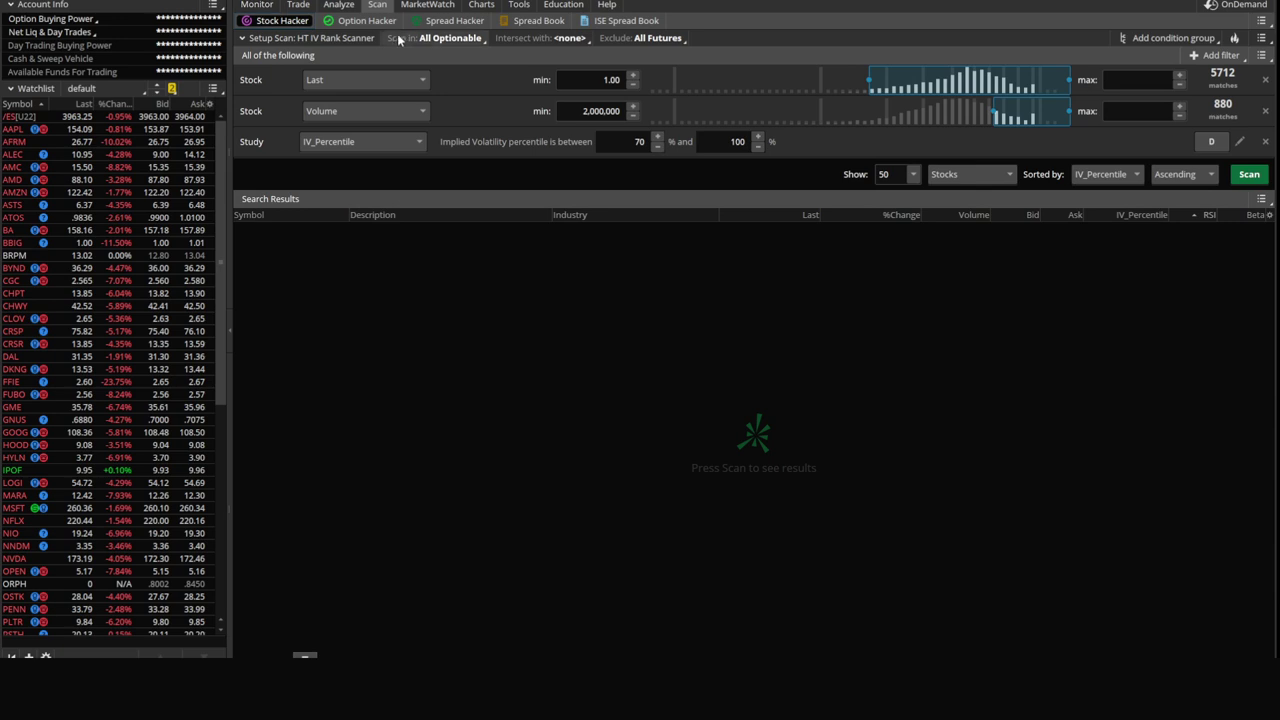
click(360, 21)
click(580, 38)
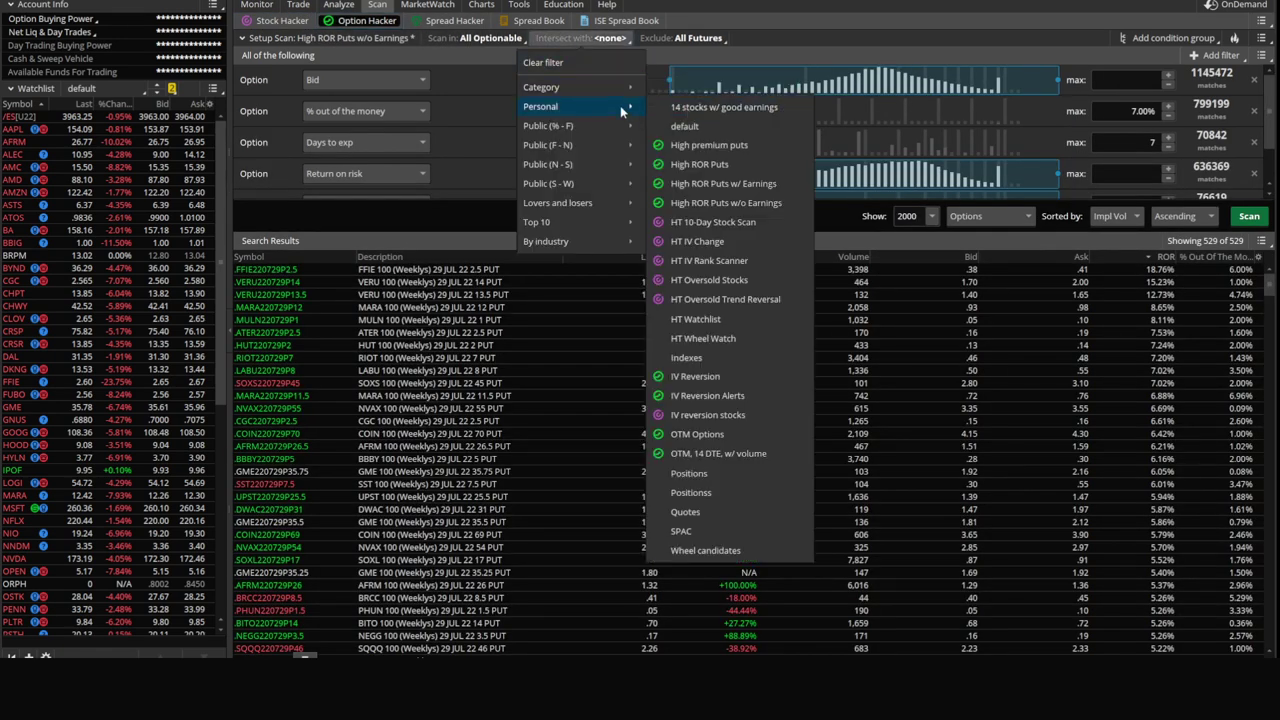
mouse_move(548, 125)
click(499, 168)
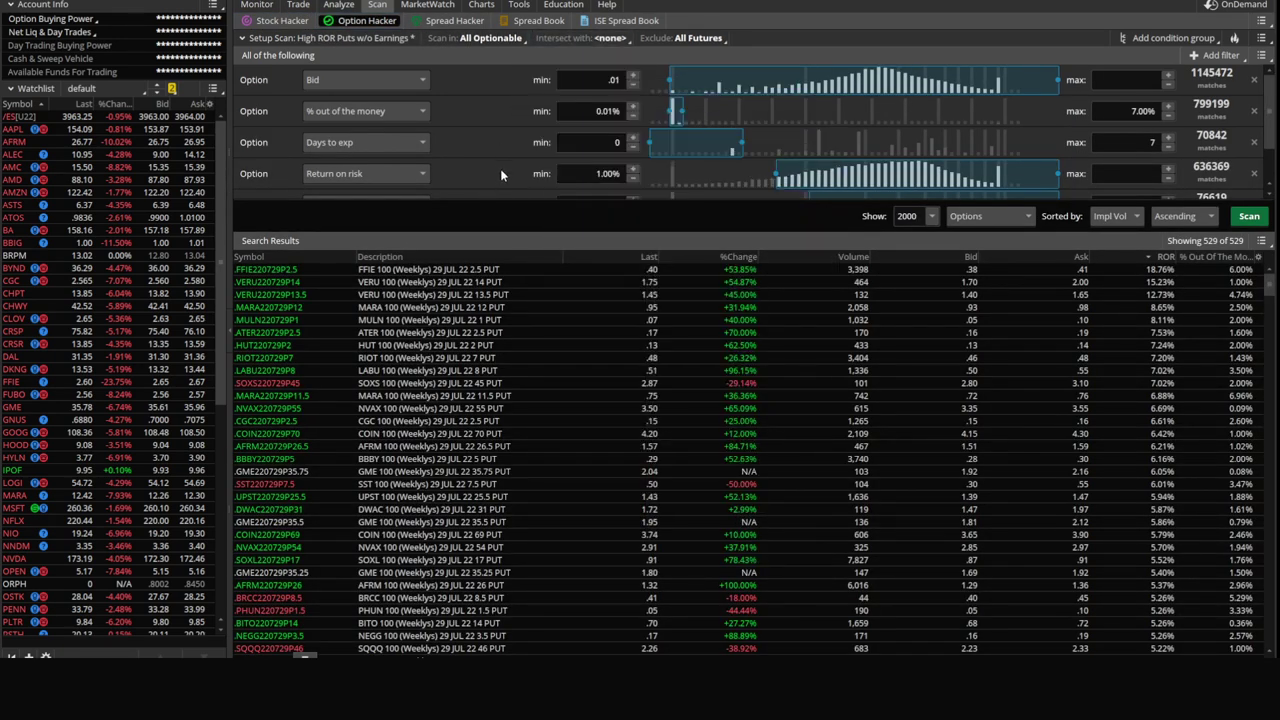